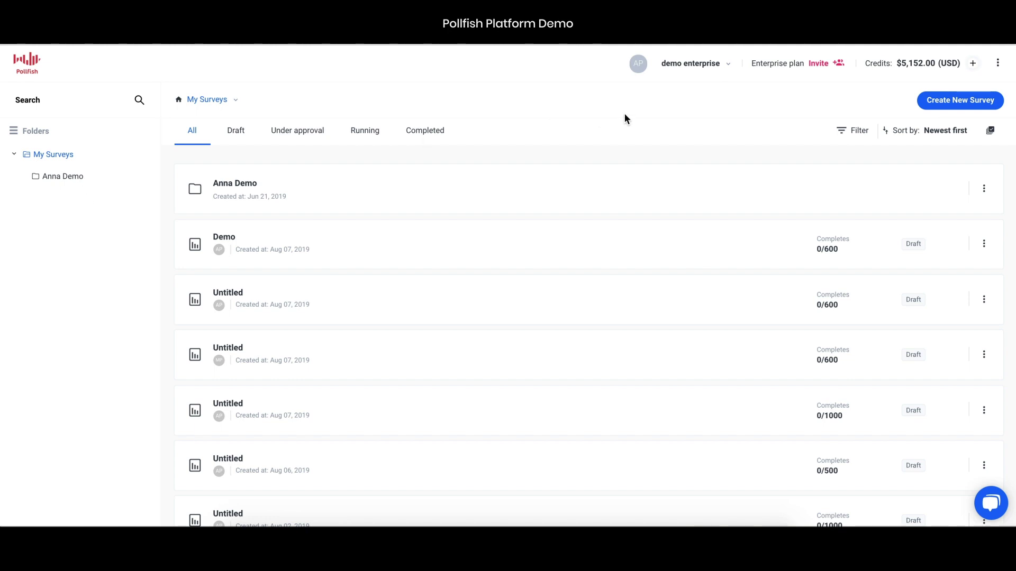
Step: Open and dismiss the folder options for My Surveys
left_click(235, 101)
left_click(236, 103)
left_click(235, 102)
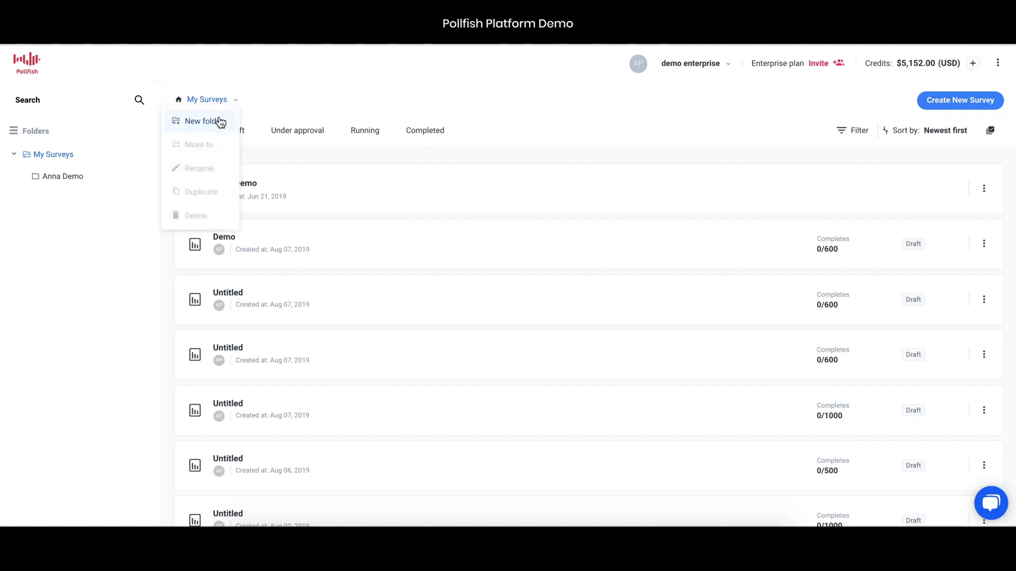
left_click(375, 85)
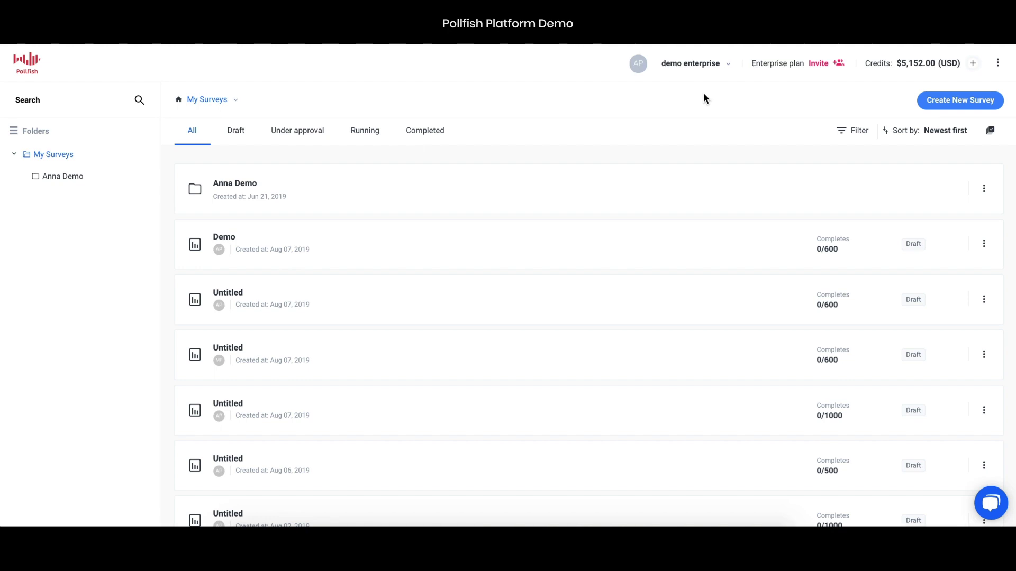
Step: Check Under approval, list only Draft surveys, review sort and filter choices, then start a new survey
left_click(279, 139)
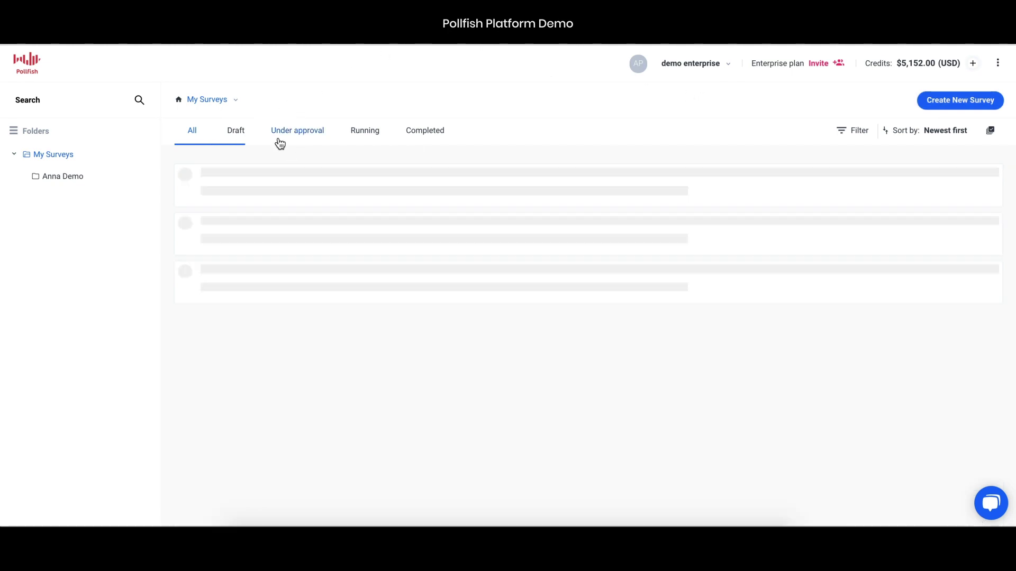
left_click(235, 138)
left_click(942, 137)
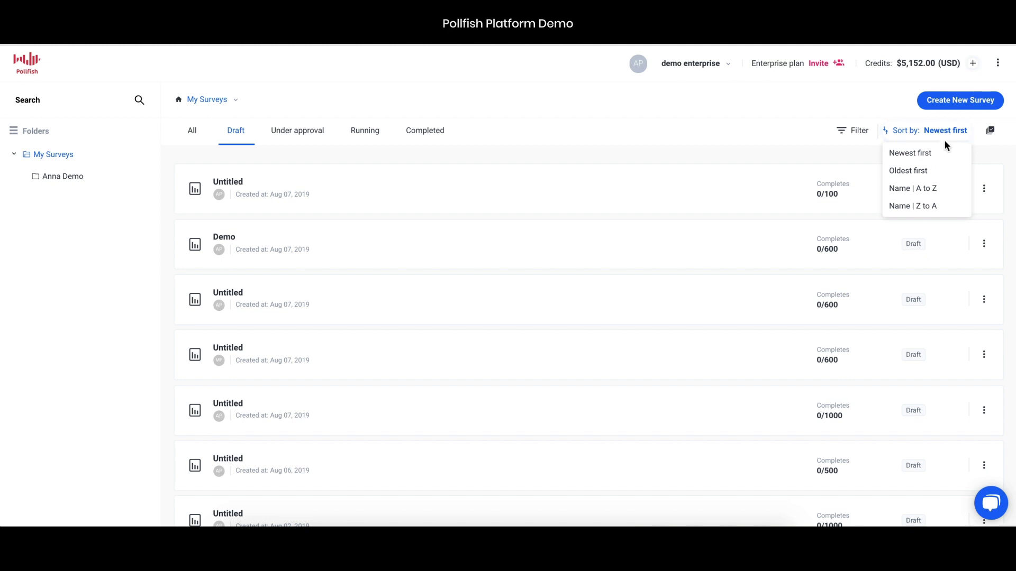
left_click(858, 137)
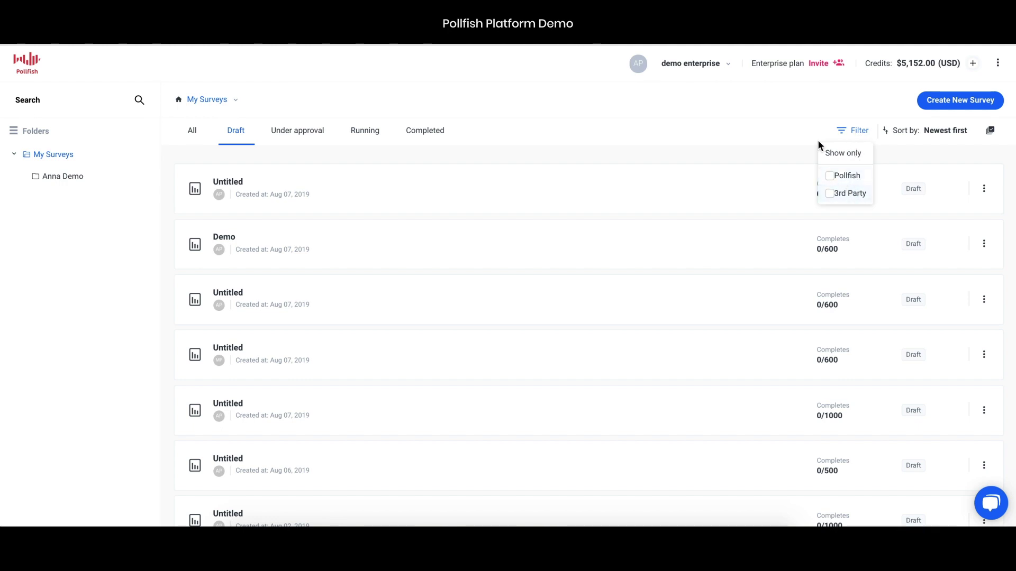
left_click(783, 132)
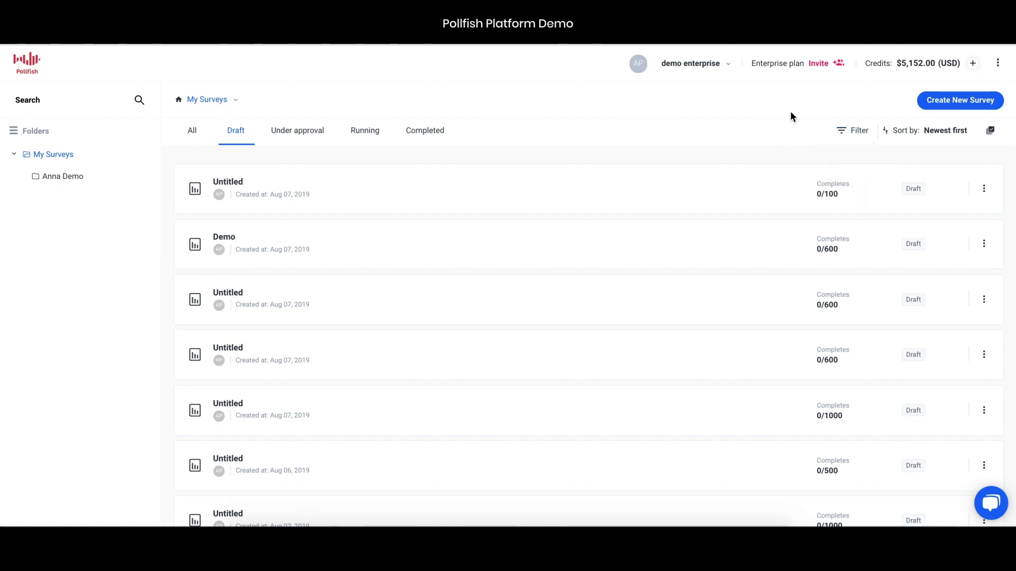
left_click(944, 100)
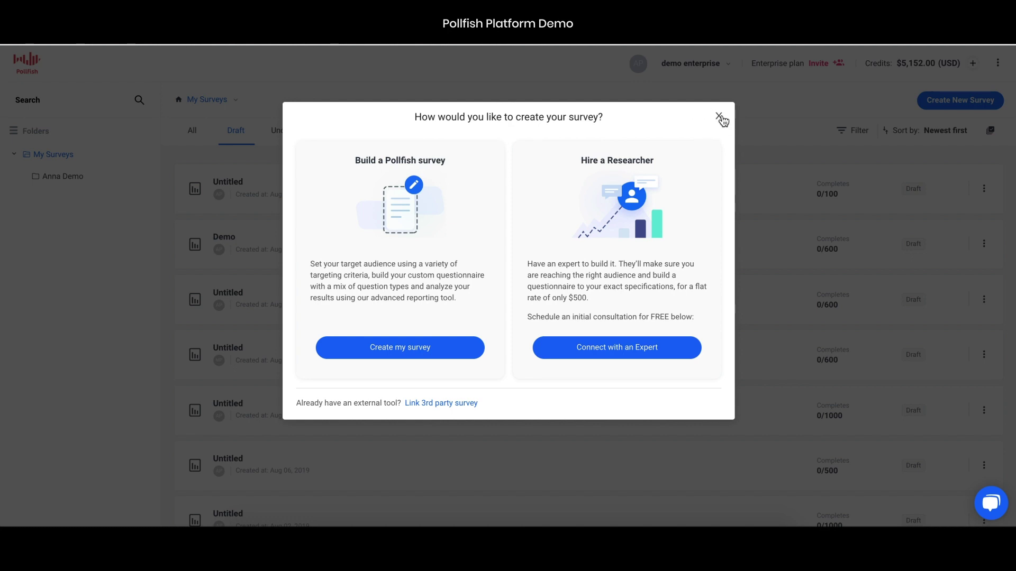
Step: Choose to build the Pollfish survey yourself, opening Audience selection at 600 completes, $600.00
left_click(435, 350)
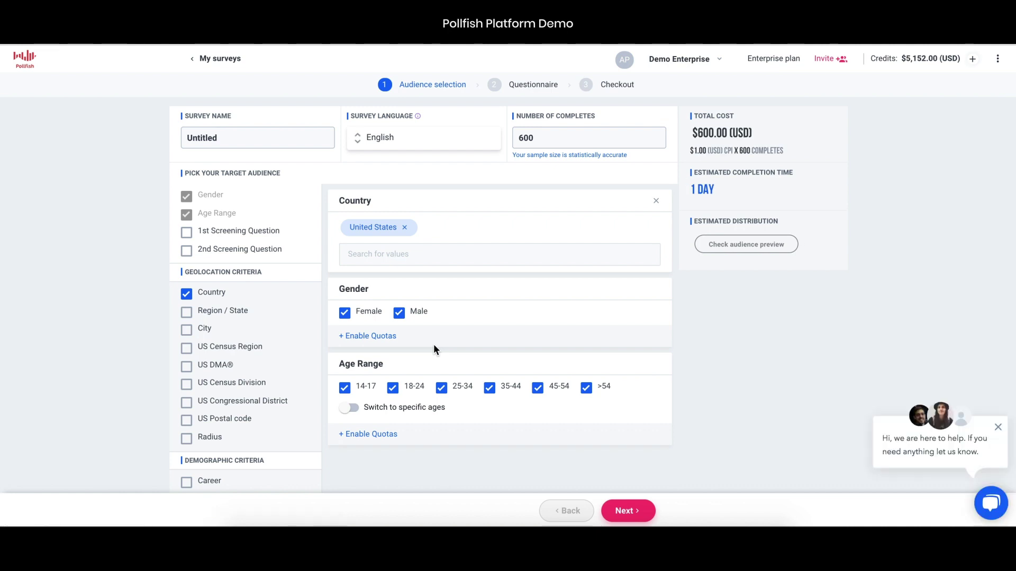
Step: Rename the Untitled survey to 'demo a' and change completes from 600 to 200
double_click(229, 142)
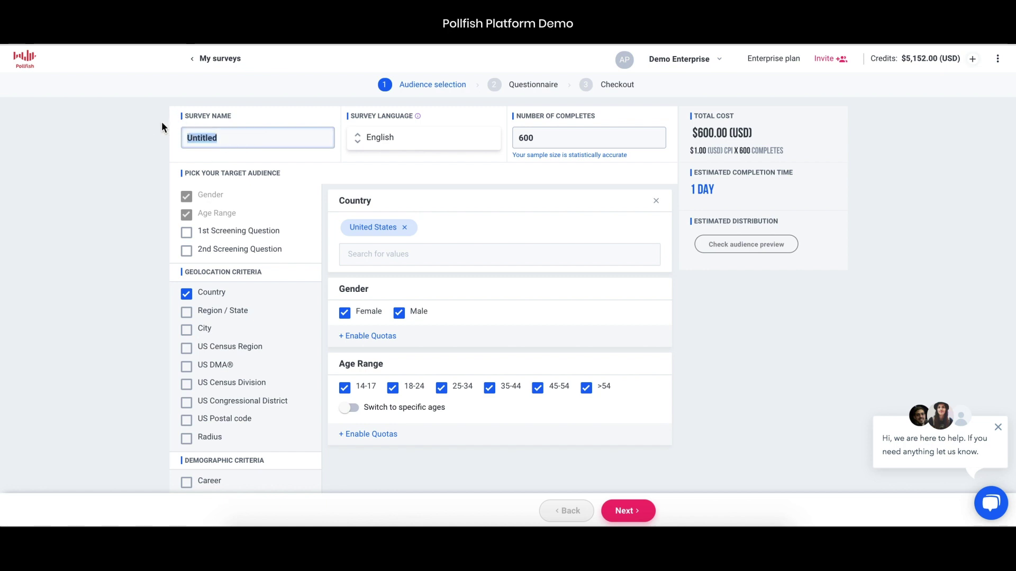
type("demo a")
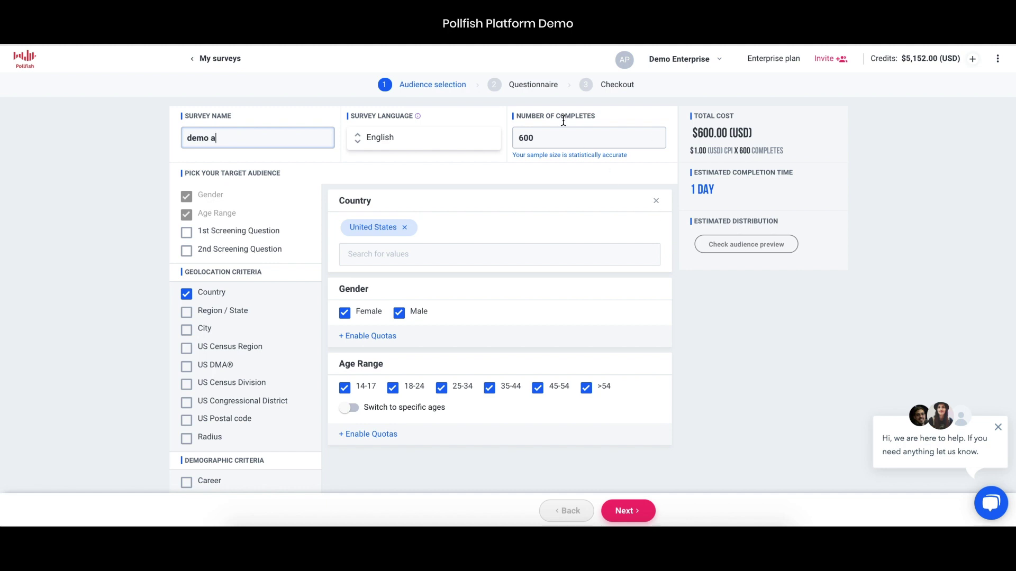
left_click(559, 137)
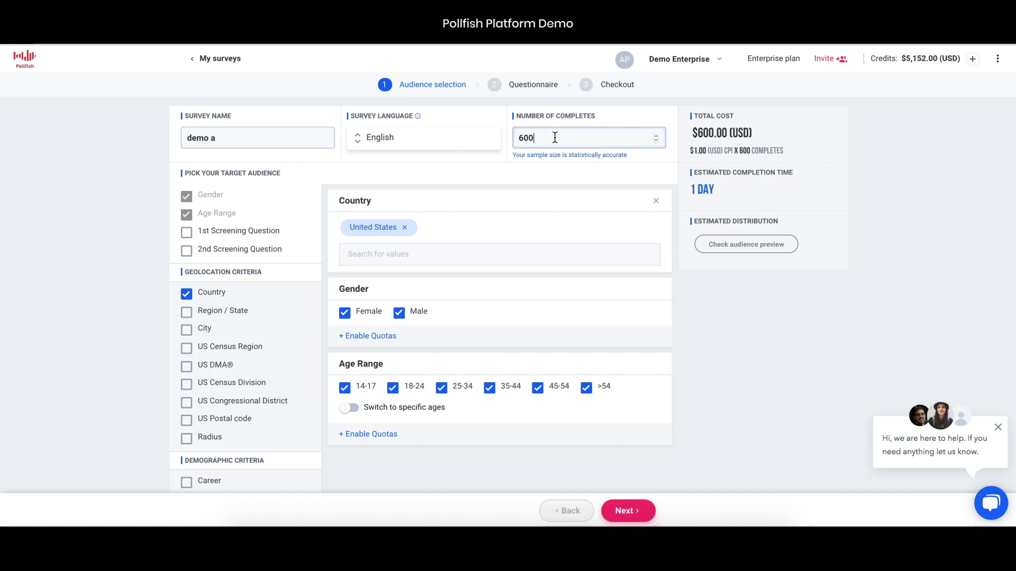
left_click_drag(554, 138, 516, 130)
type("200")
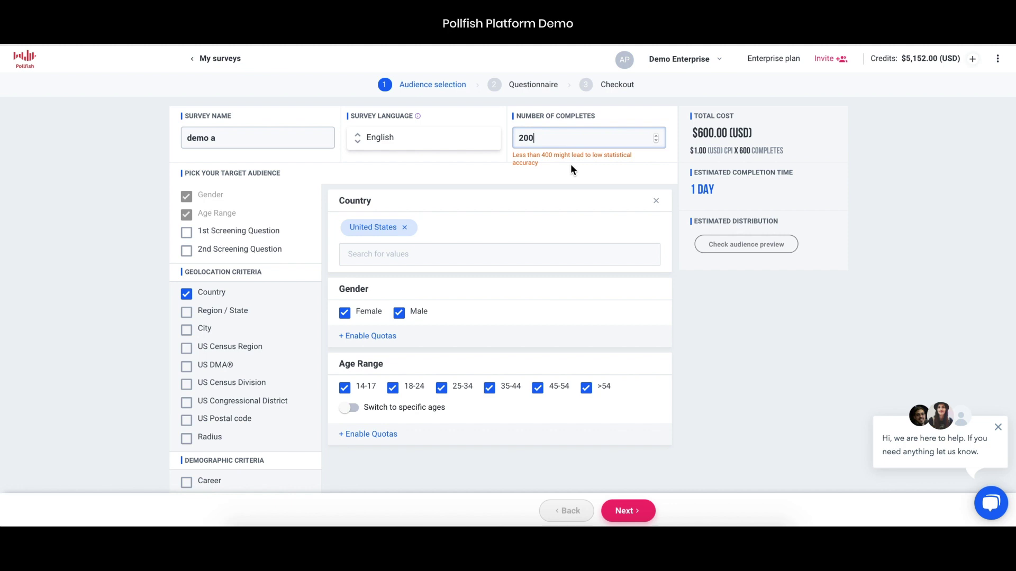
scroll(549, 304, "down", 1)
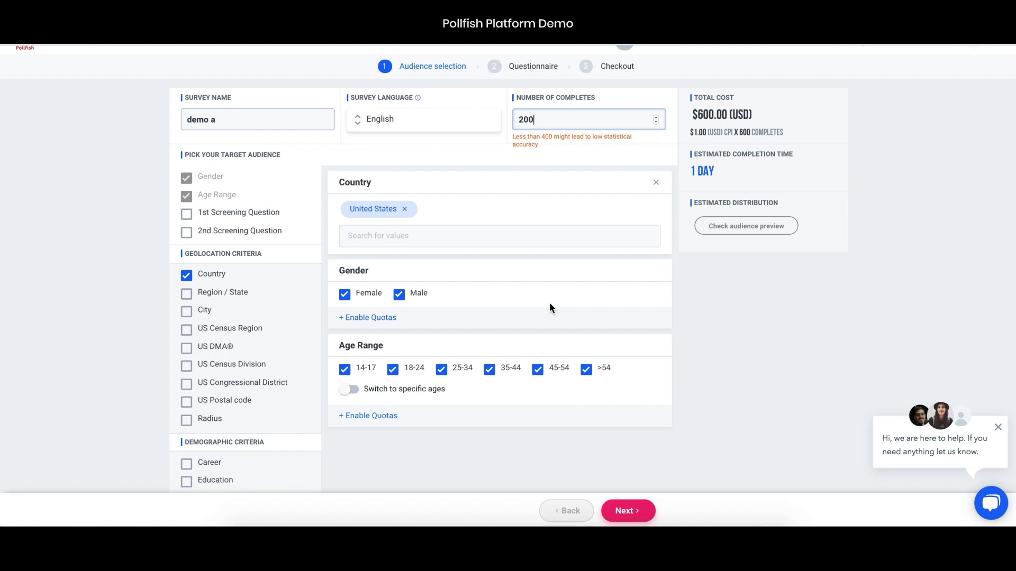
scroll(309, 339, "down", 2)
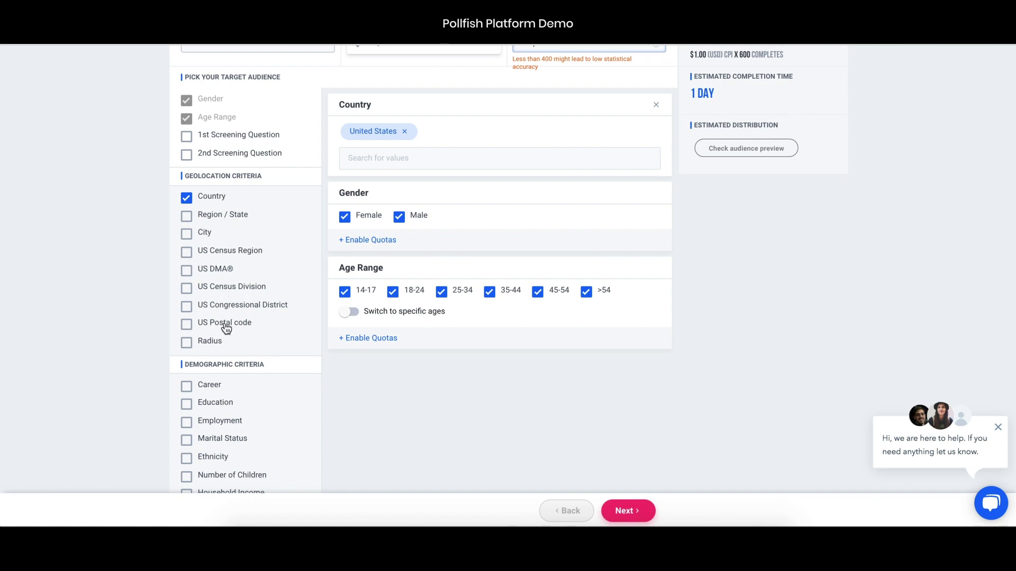
scroll(238, 327, "down", 1)
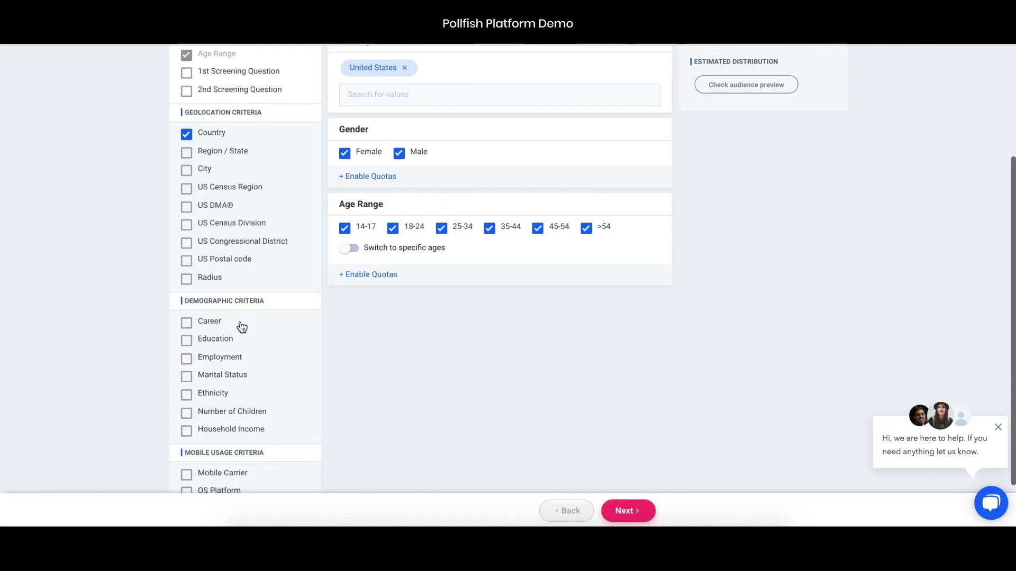
scroll(240, 327, "down", 1)
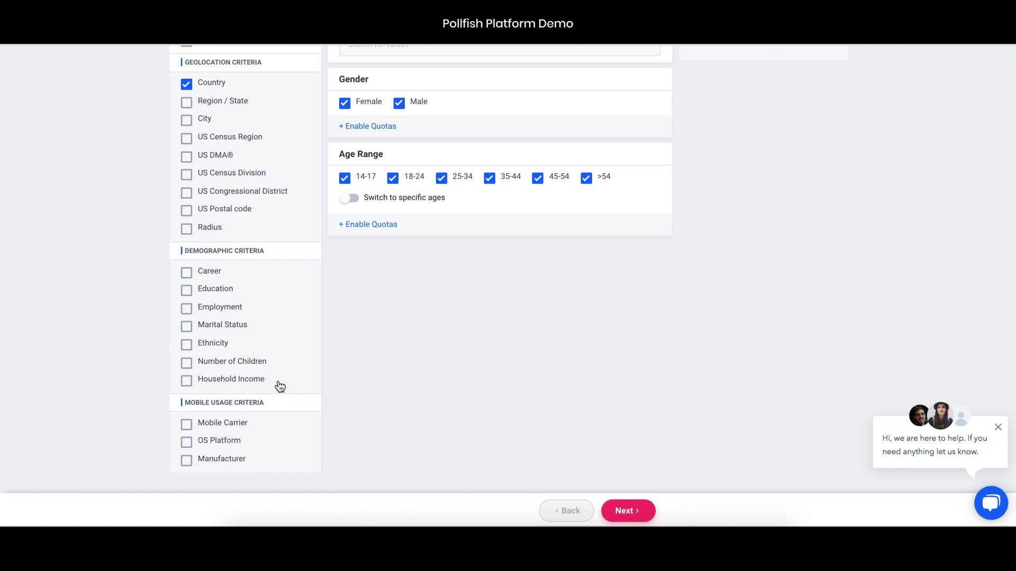
scroll(278, 385, "down", 1)
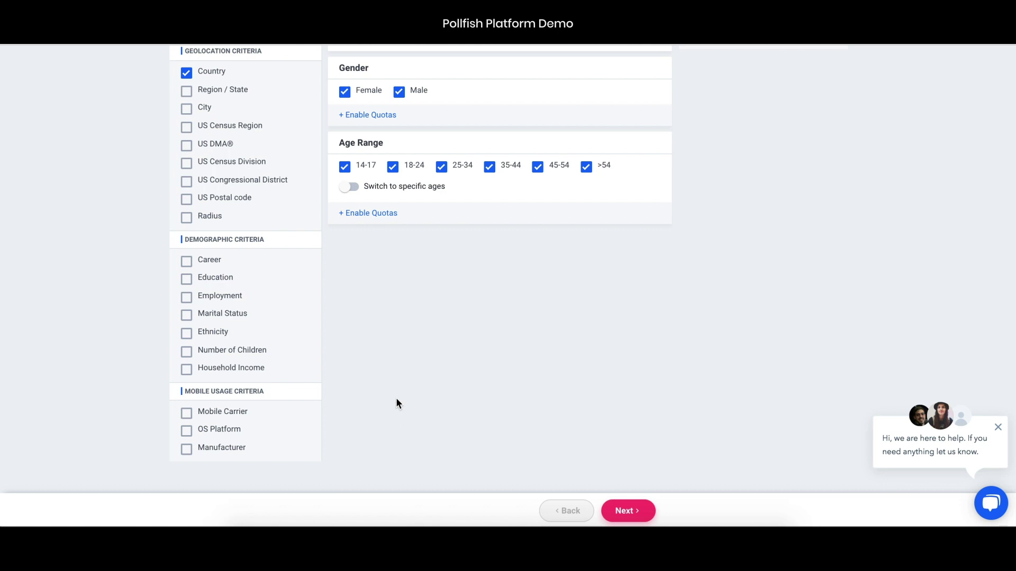
scroll(397, 402, "up", 2)
scroll(857, 317, "up", 1)
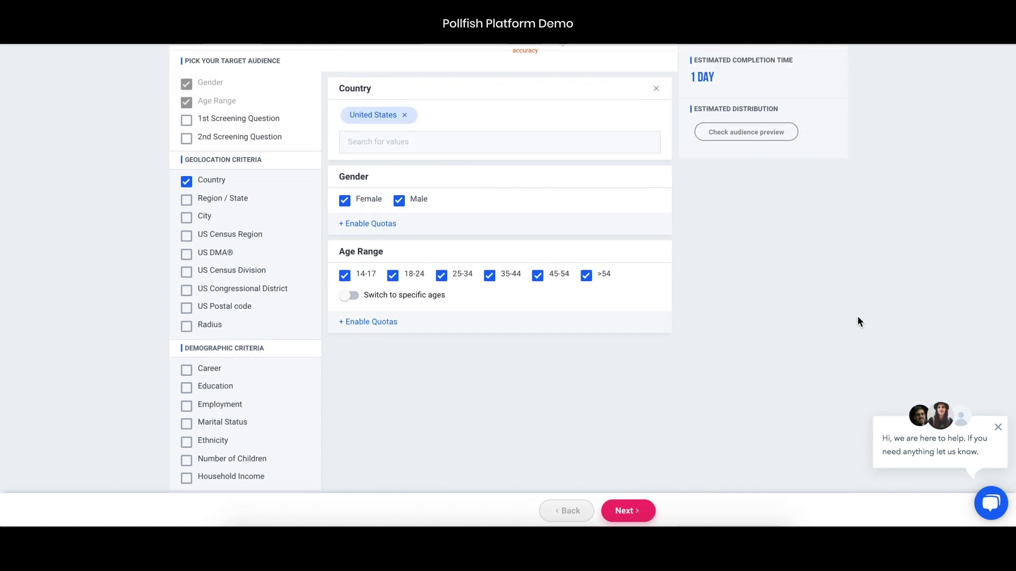
scroll(684, 367, "down", 2)
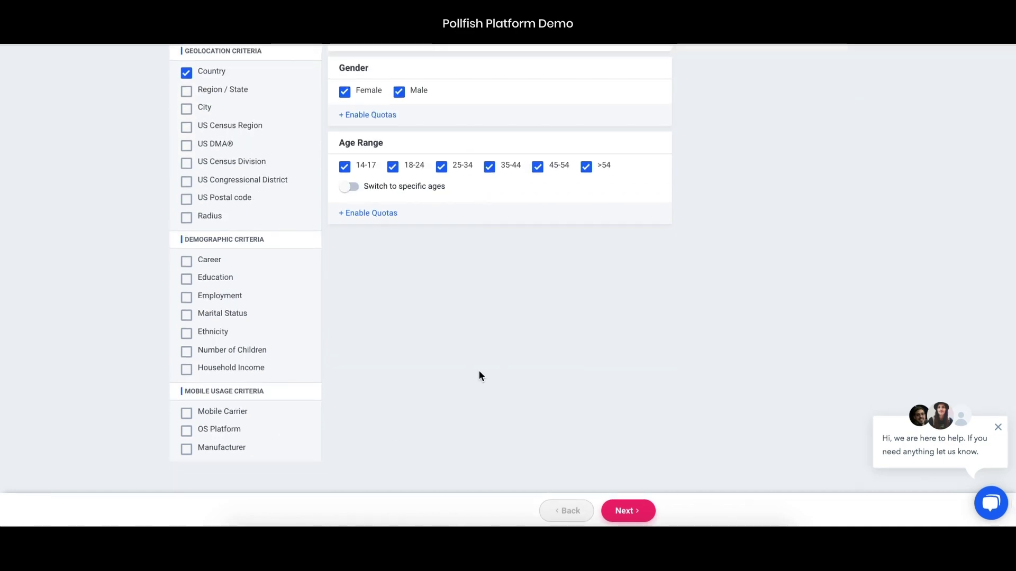
scroll(480, 376, "up", 4)
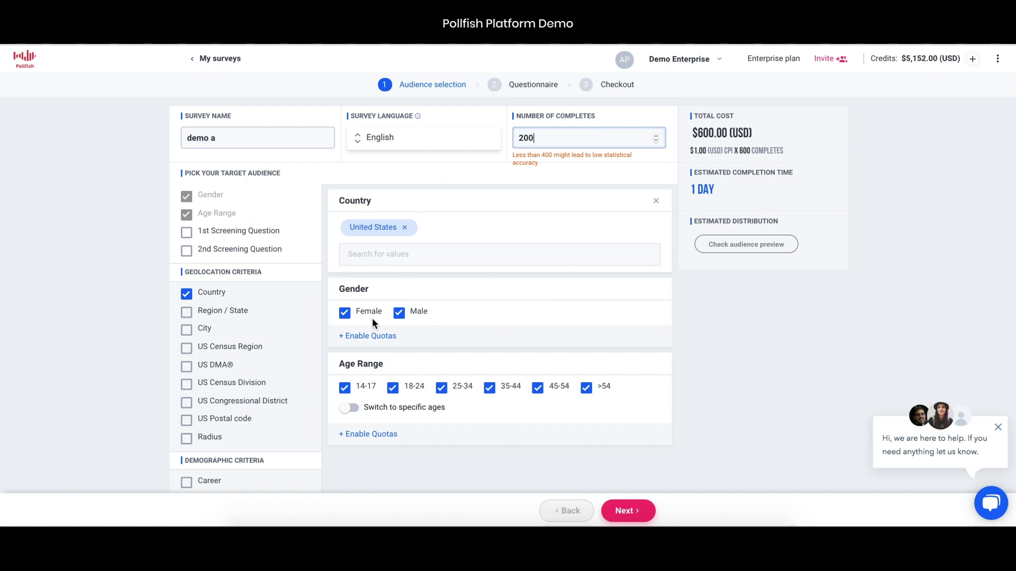
scroll(246, 421, "down", 2)
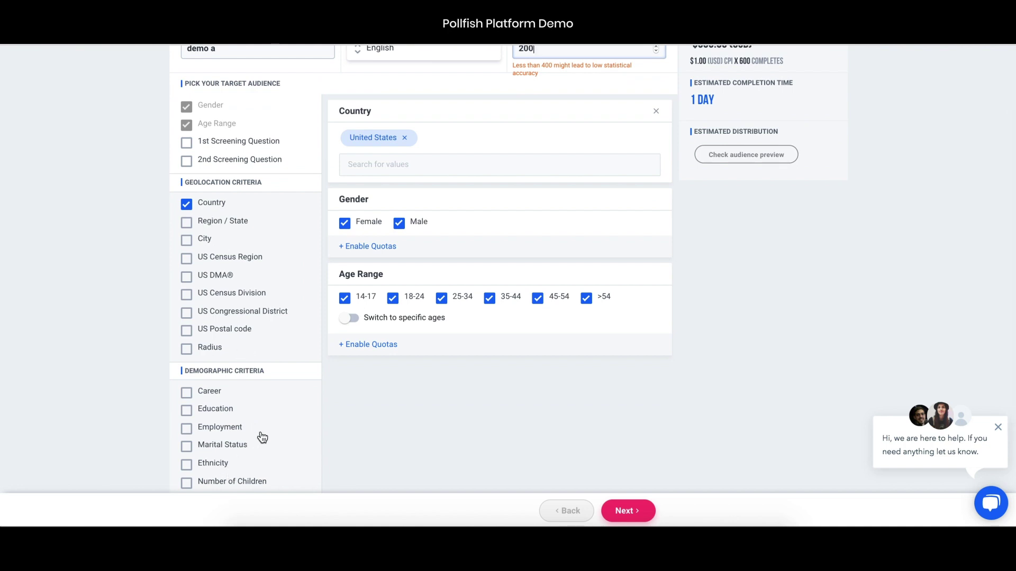
scroll(261, 435, "down", 2)
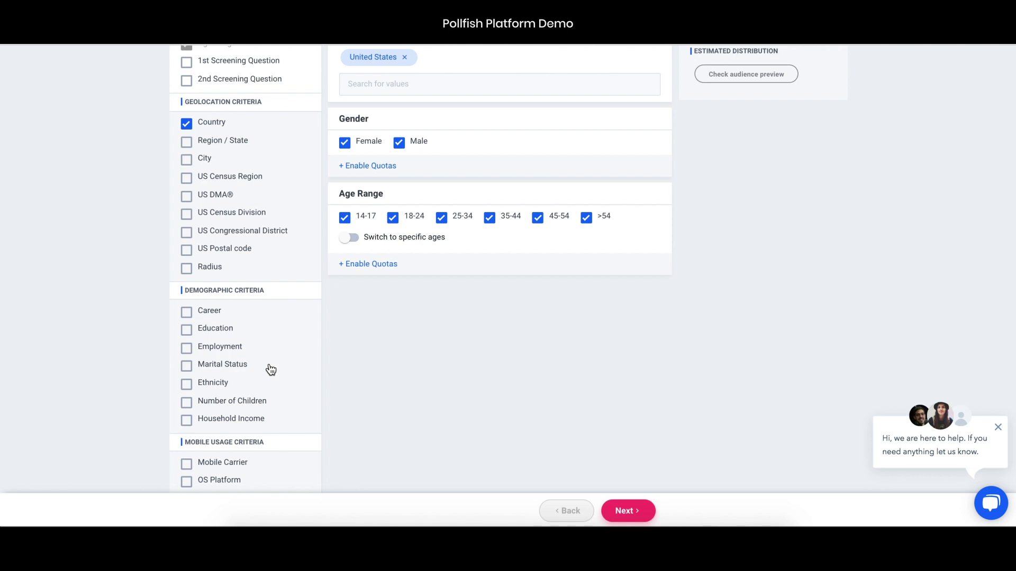
scroll(380, 377, "up", 3)
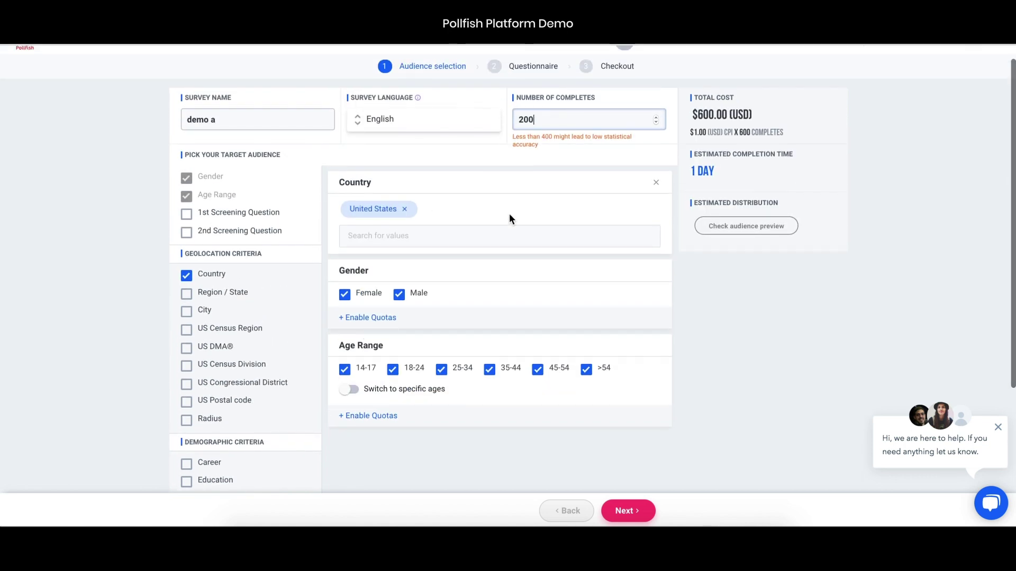
scroll(525, 234, "up", 1)
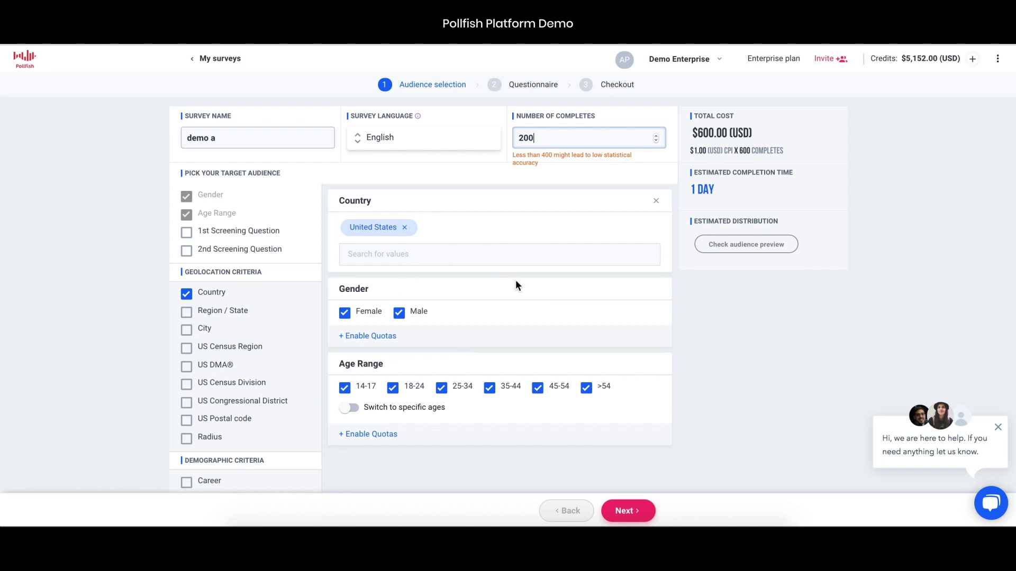
Step: Add a first screening question and raise the number of completes to 600
left_click(186, 233)
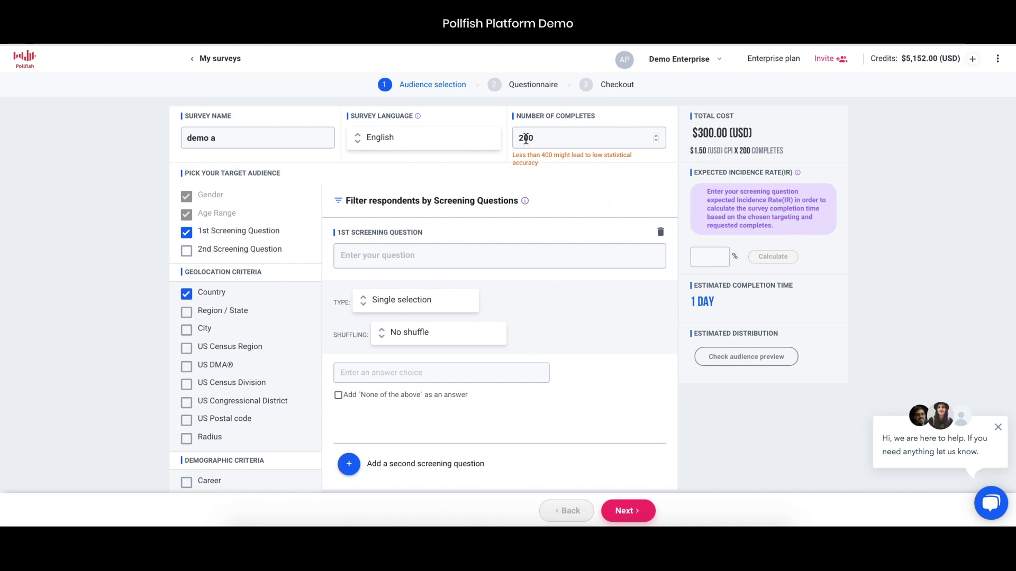
left_click(523, 138)
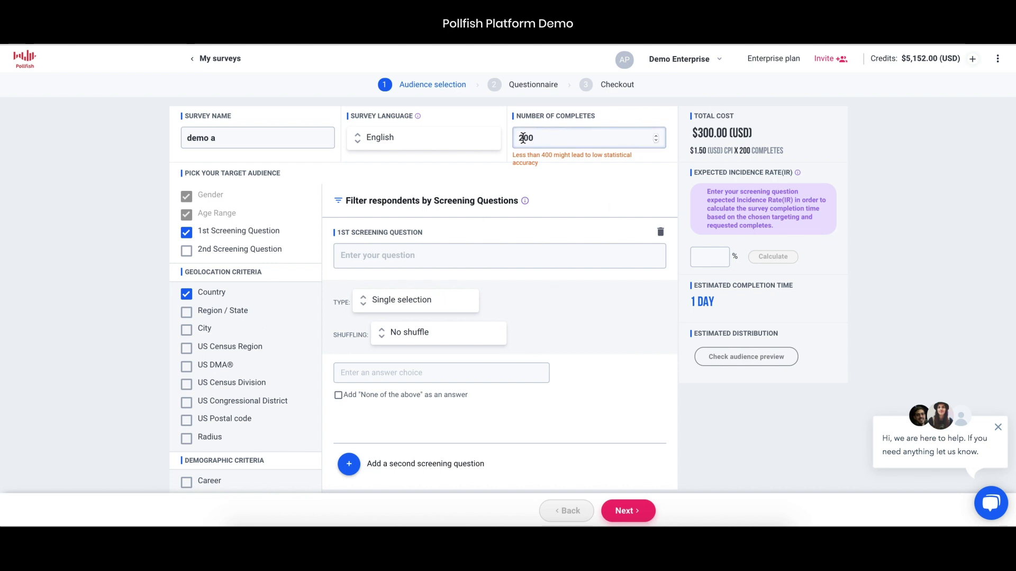
key("BackSpace")
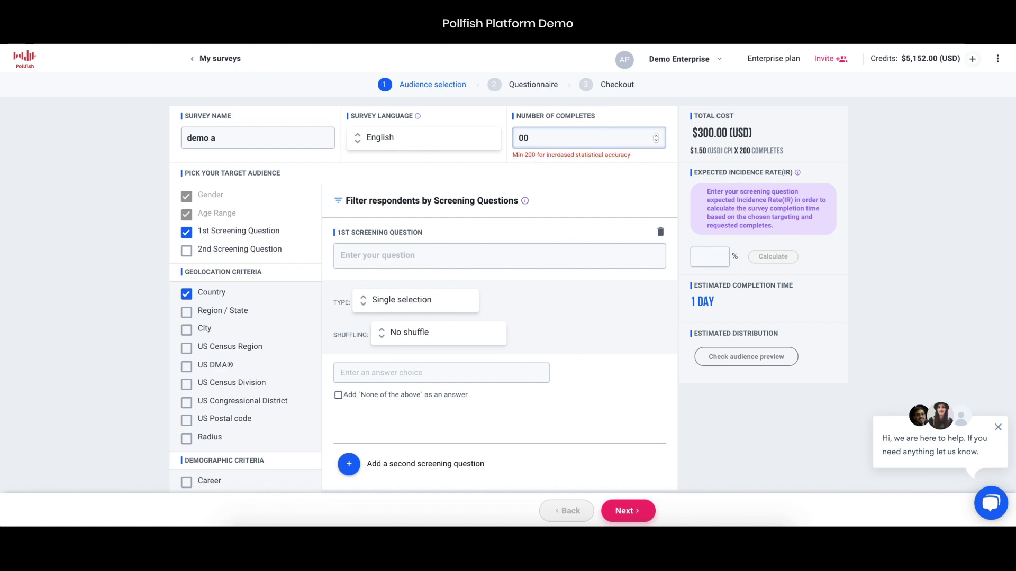
type("6")
left_click(867, 216)
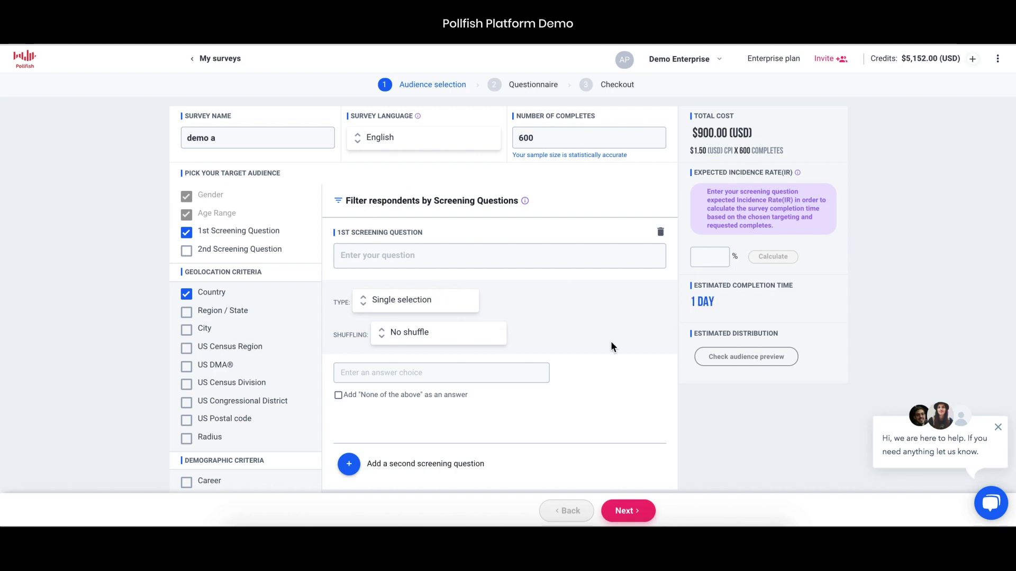
Step: Delete the empty first screening question from the targeting
scroll(611, 346, "down", 1)
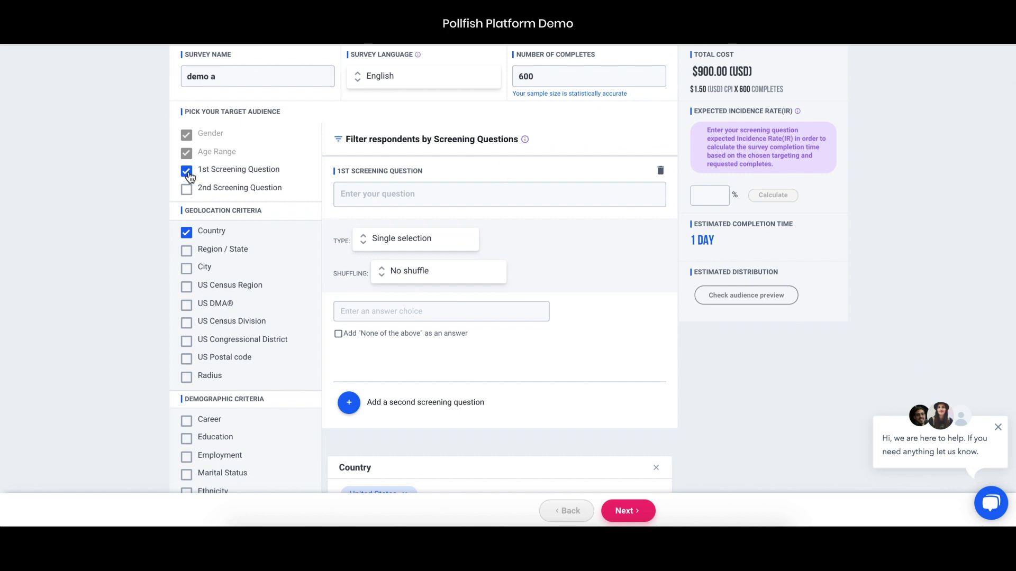
left_click(188, 174)
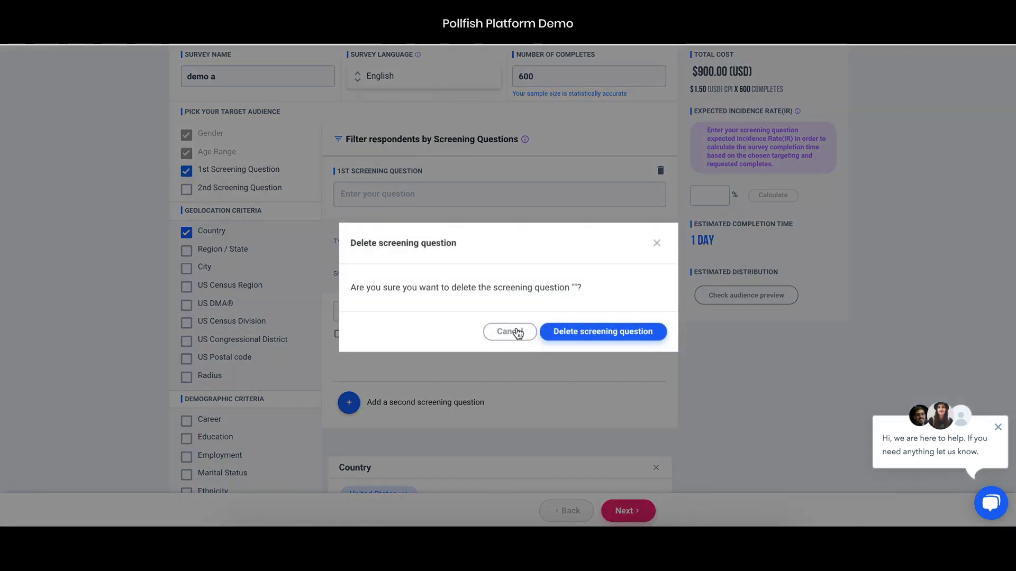
left_click(547, 338)
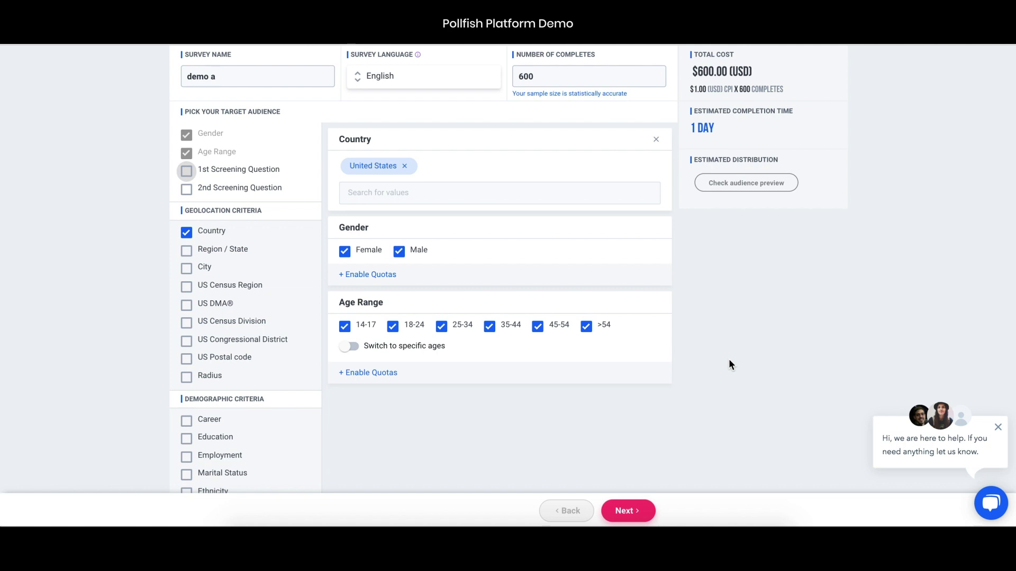
Step: Enable 50% female / 50% male gender quotas, raising the total to $900.00
left_click(376, 274)
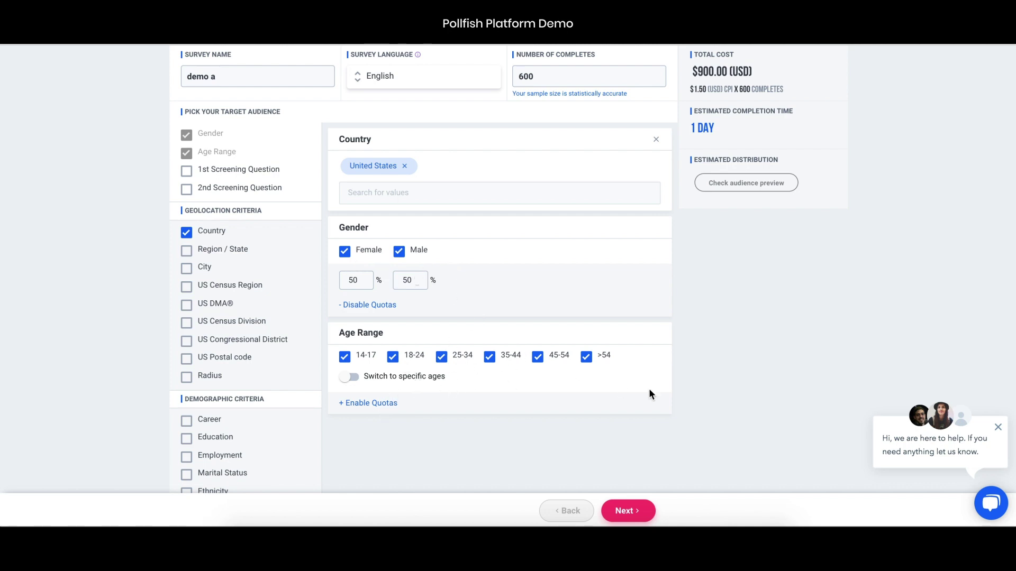
scroll(649, 390, "up", 2)
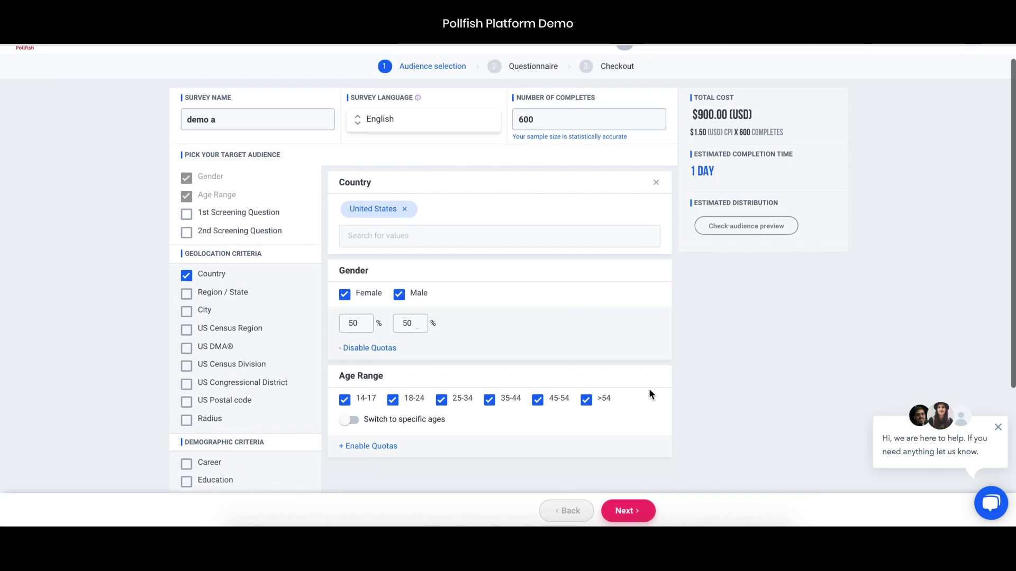
Step: Advance 'demo a' to the Questionnaire step, leaving English as the survey language
left_click(628, 511)
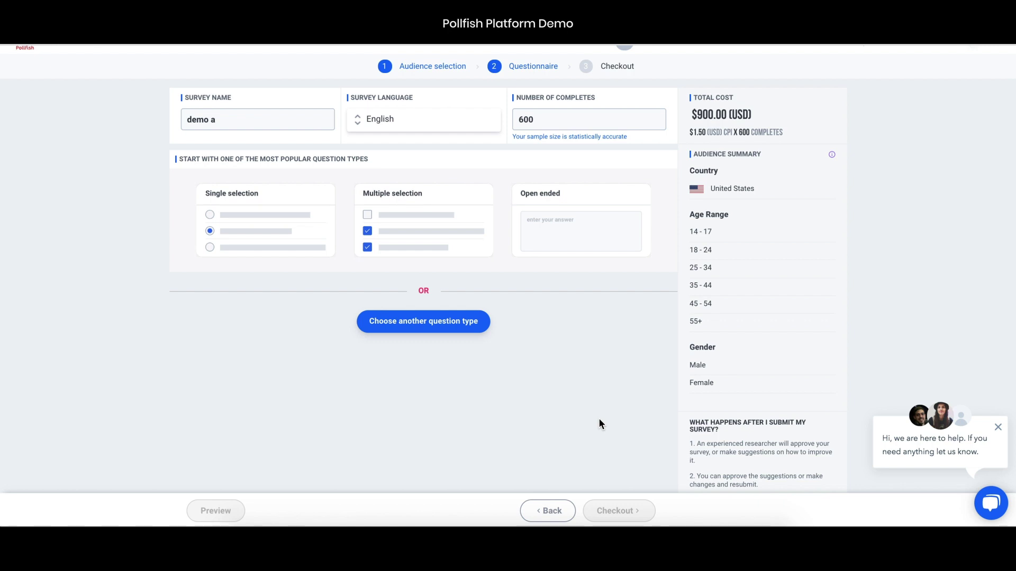
left_click(470, 130)
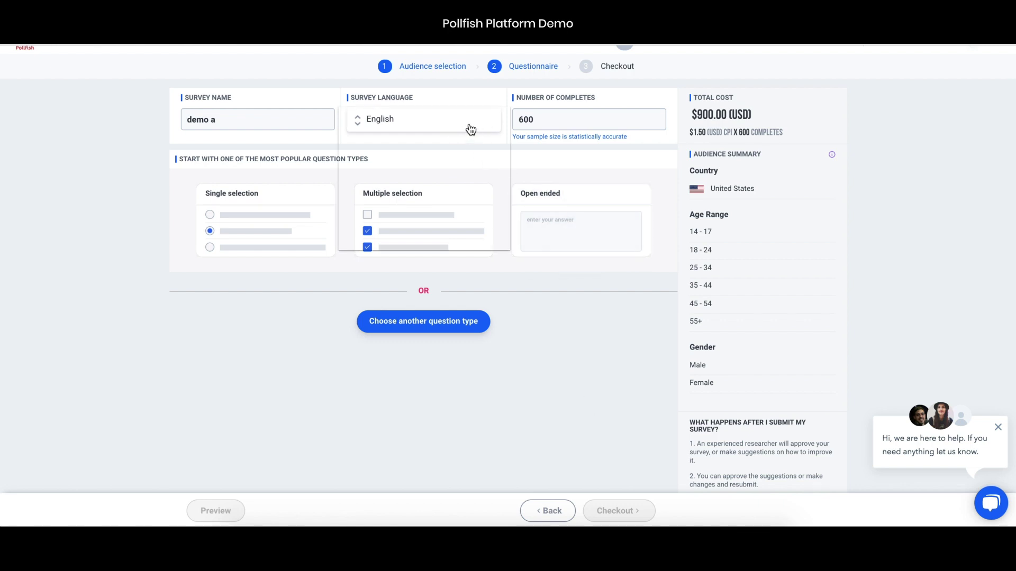
scroll(463, 203, "down", 5)
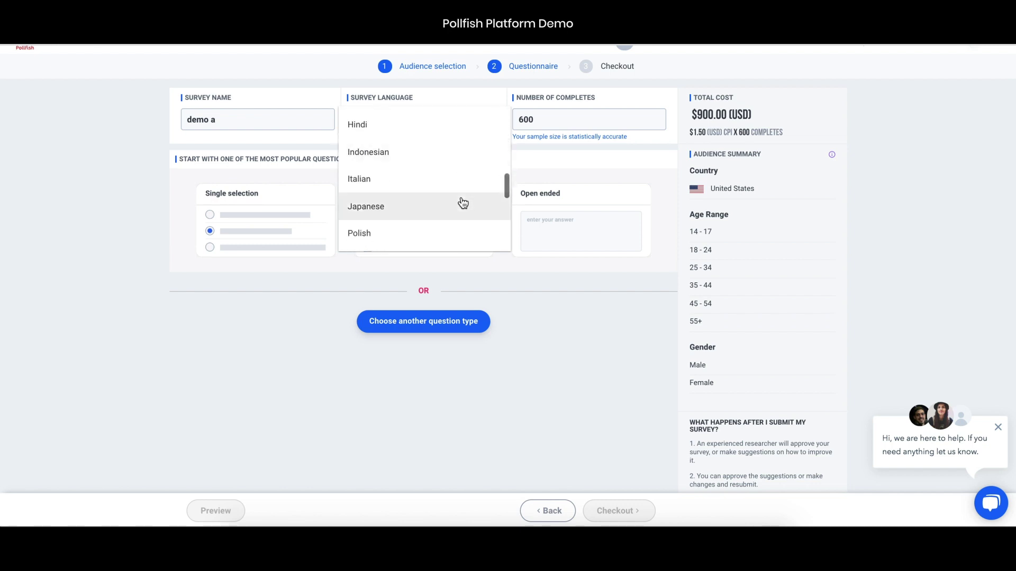
left_click(556, 166)
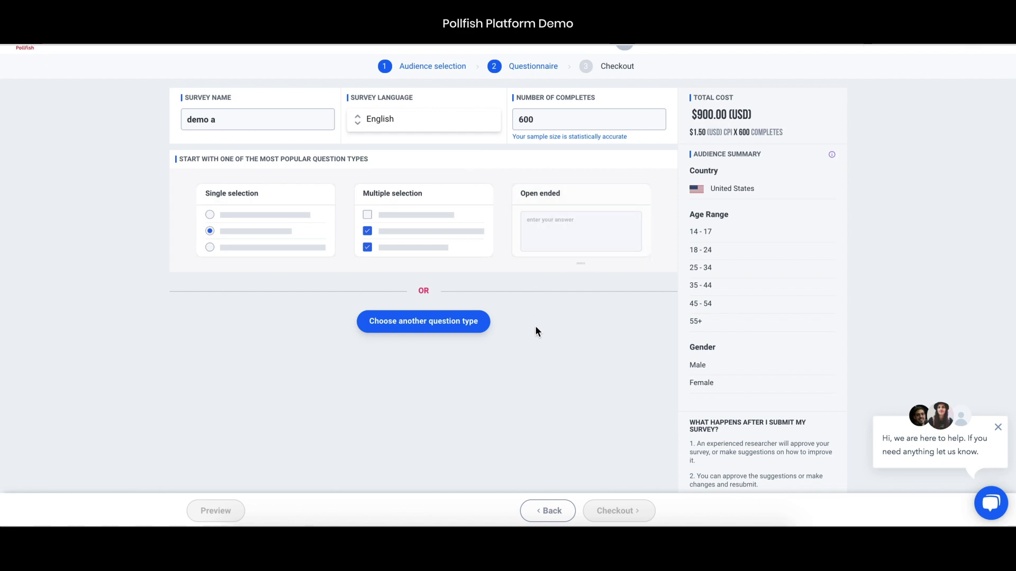
Step: Try the Slider and Ranking formats, then add a Net Promoter Score (NPS) question as Q1
left_click(442, 331)
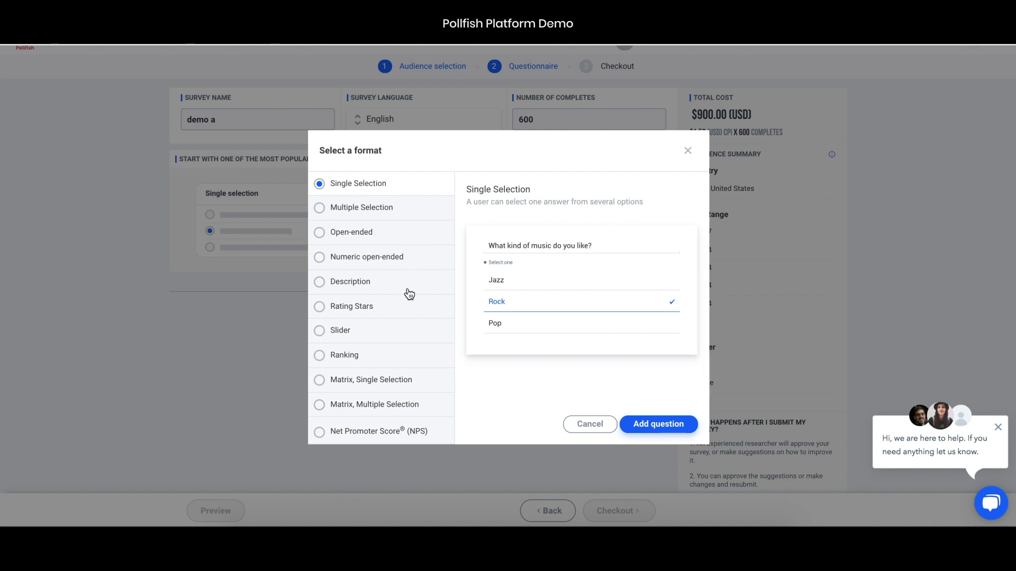
left_click(387, 340)
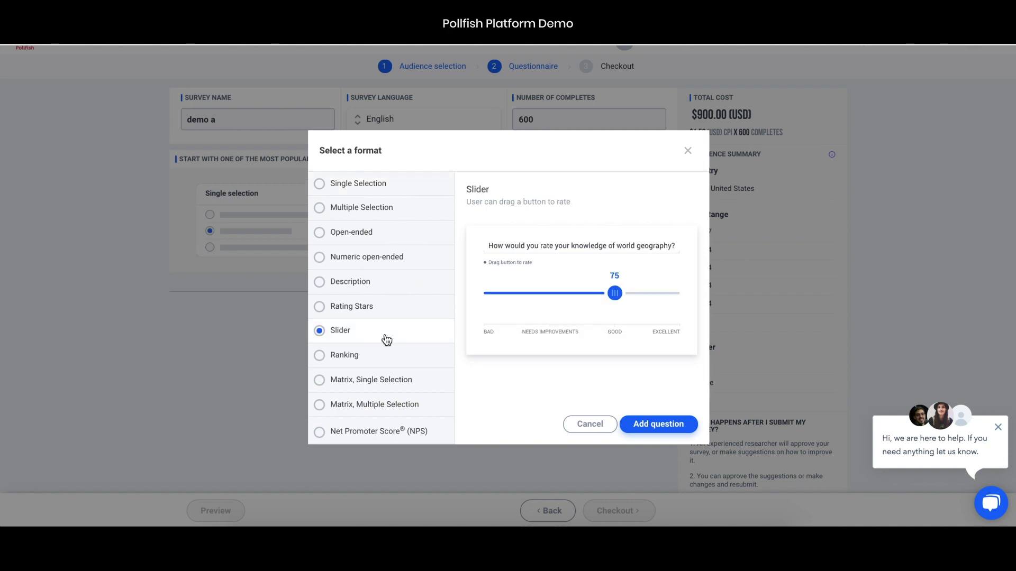
left_click(385, 358)
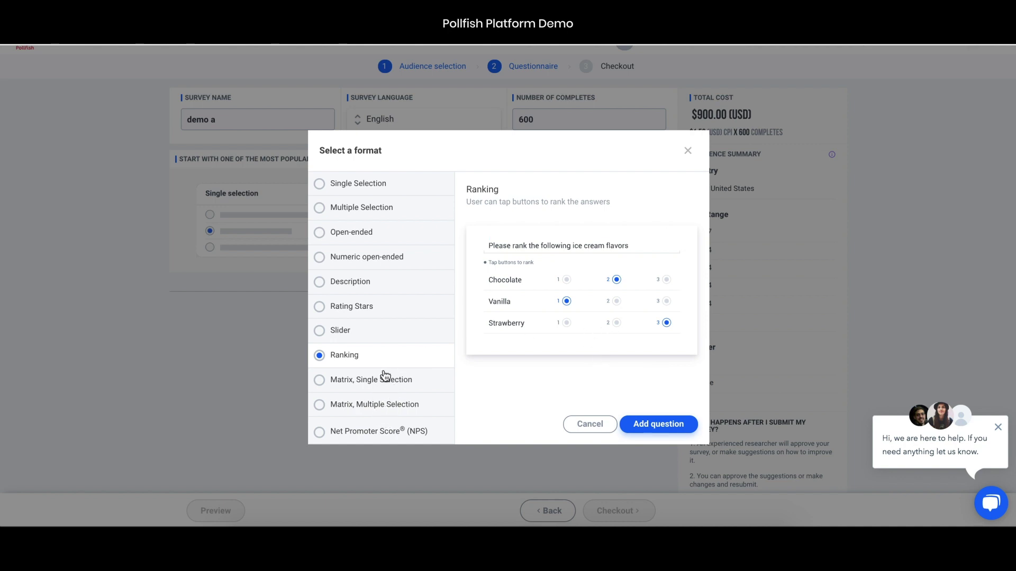
left_click(358, 433)
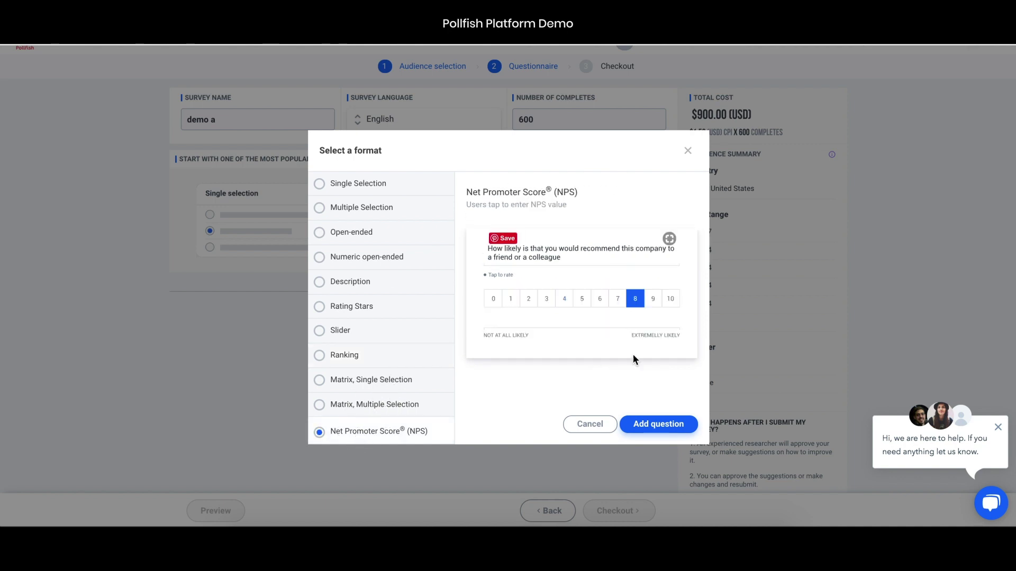
left_click(655, 425)
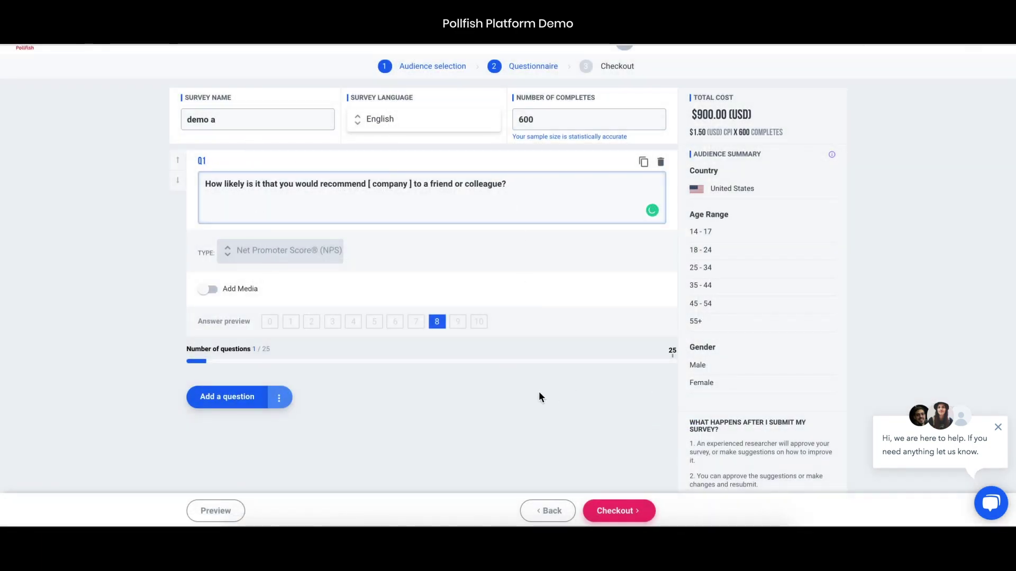
Step: Scroll the questionnaire and open the mobile Preview of 'demo a'
scroll(539, 393, "down", 1)
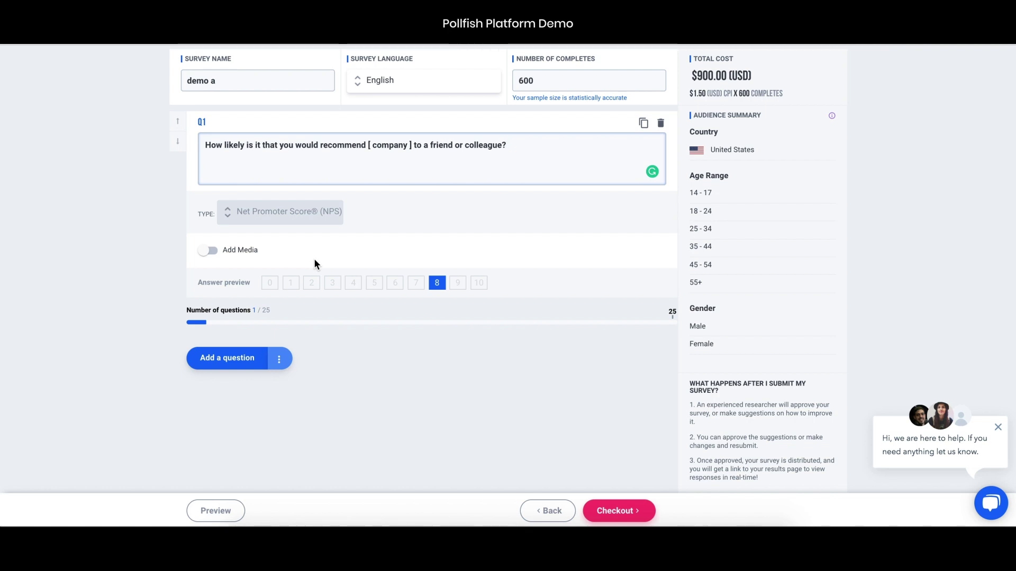
scroll(314, 263, "up", 1)
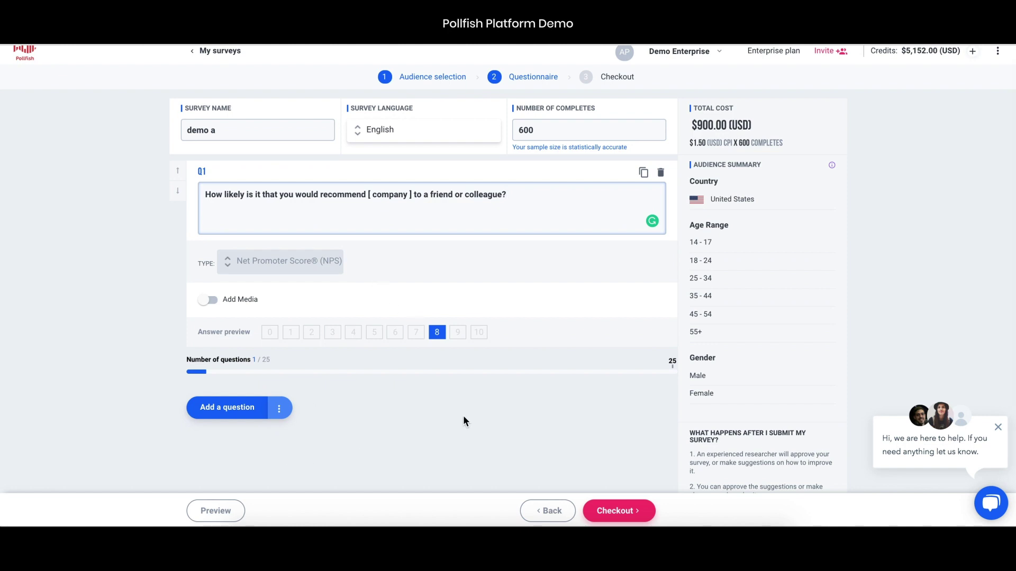
left_click(232, 510)
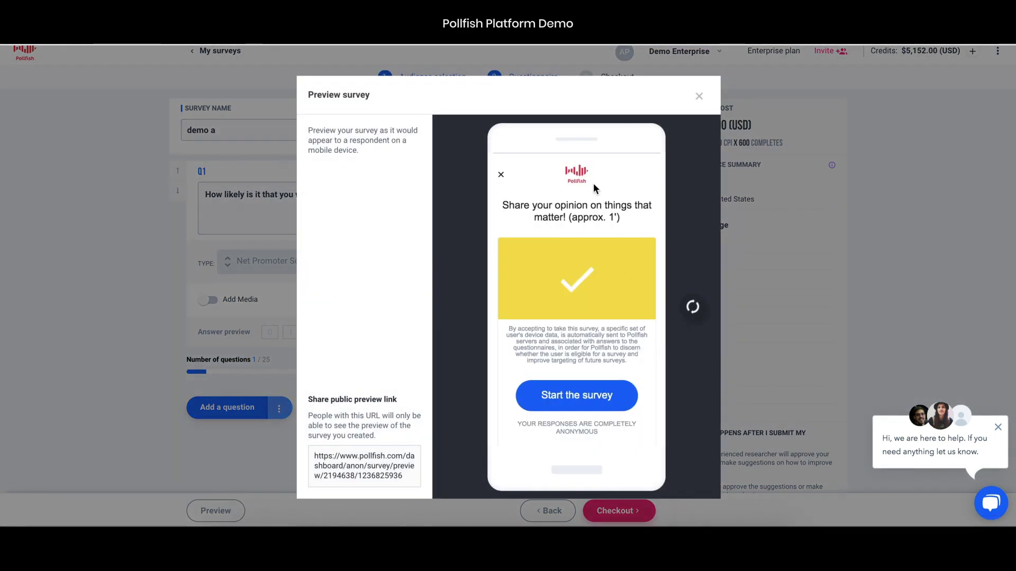
Step: Answer the mobile preview with 10 - Extremely likely, copy the public preview link, and close it
left_click(610, 398)
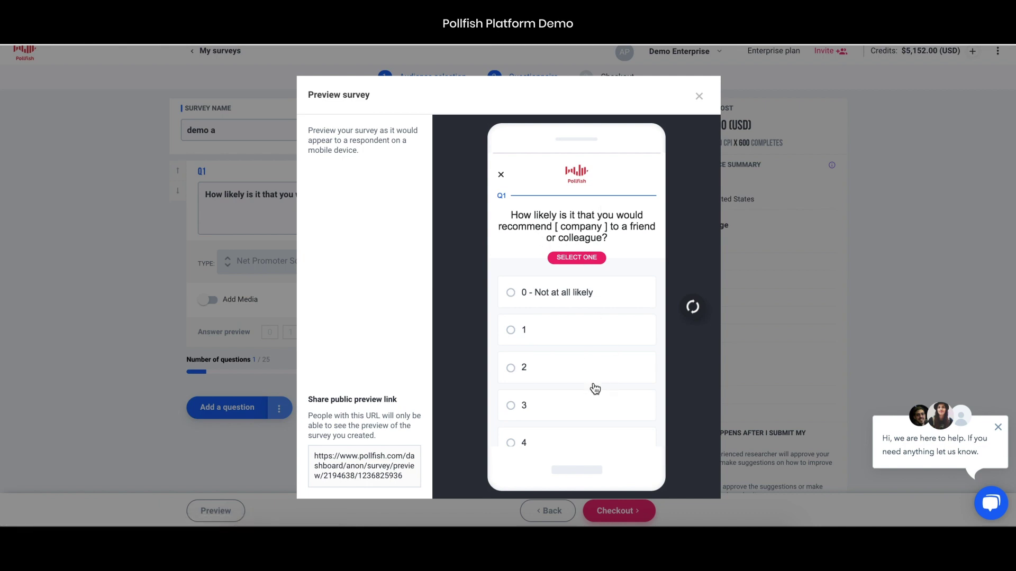
scroll(594, 388, "down", 4)
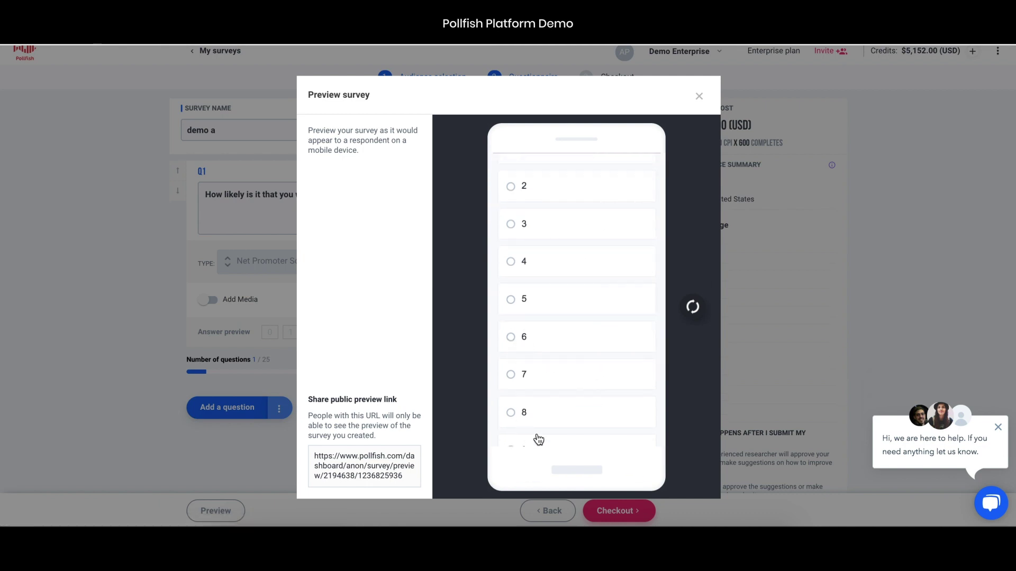
scroll(582, 337, "down", 3)
left_click(511, 390)
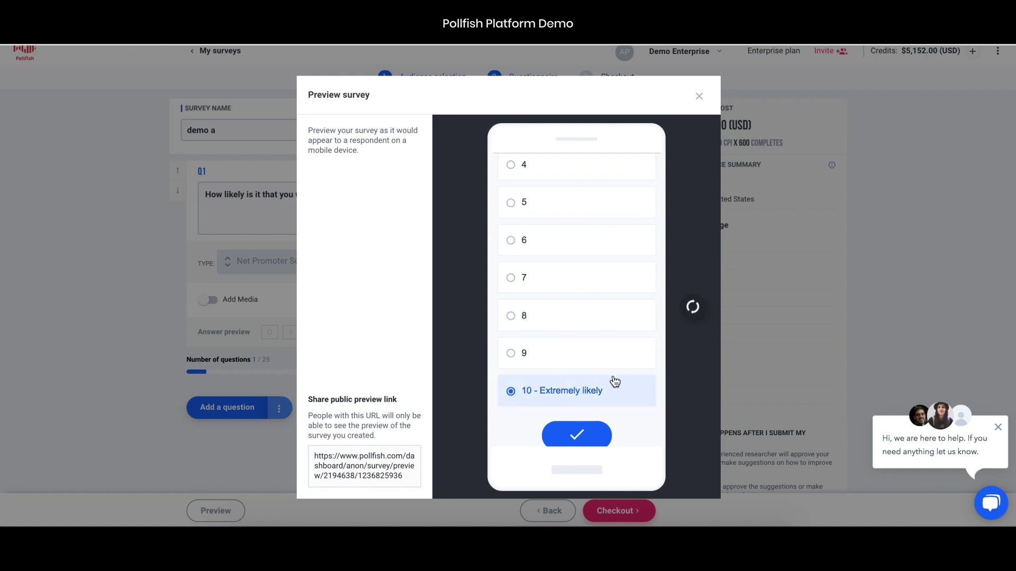
left_click(600, 433)
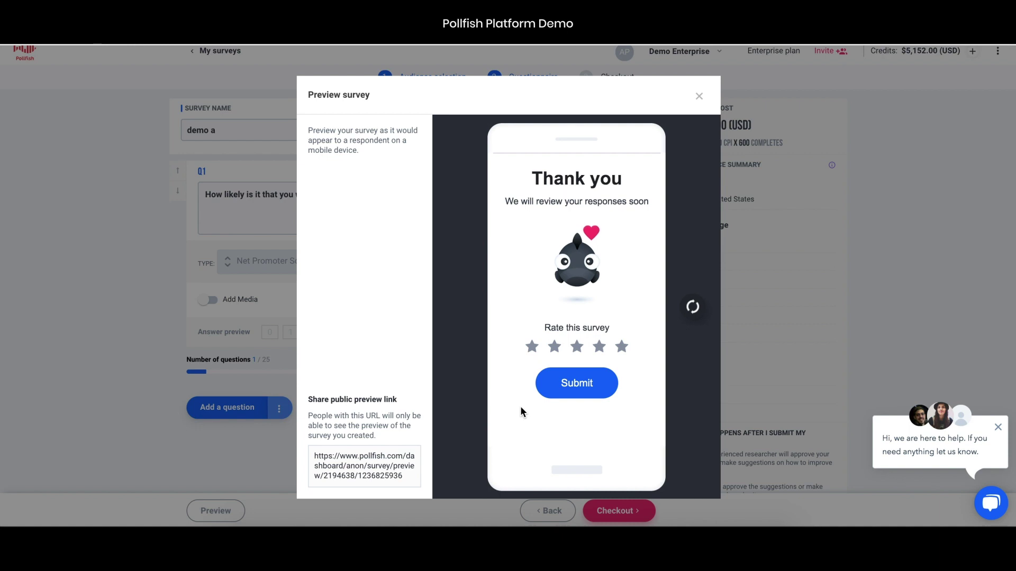
left_click(384, 472)
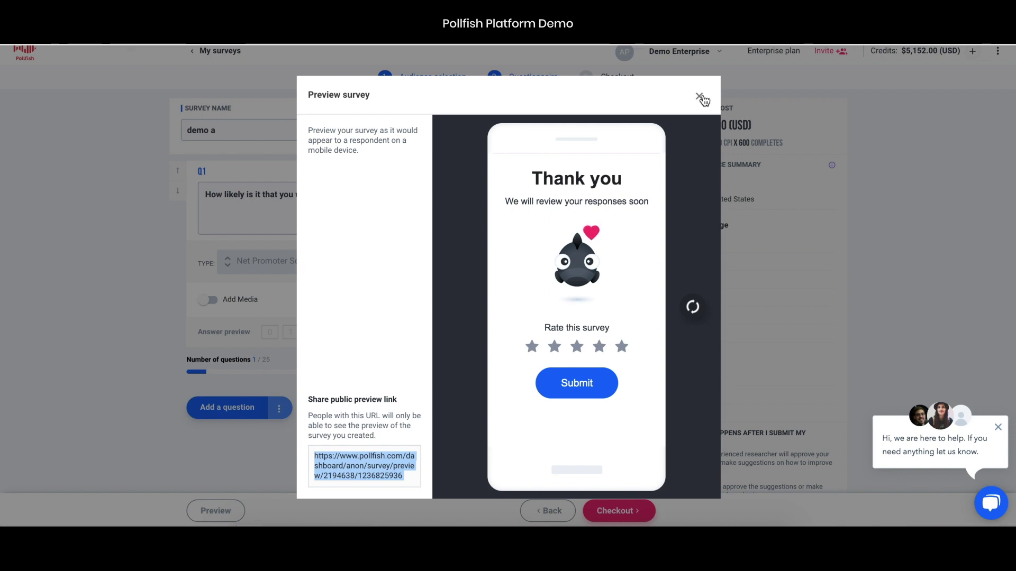
left_click(702, 99)
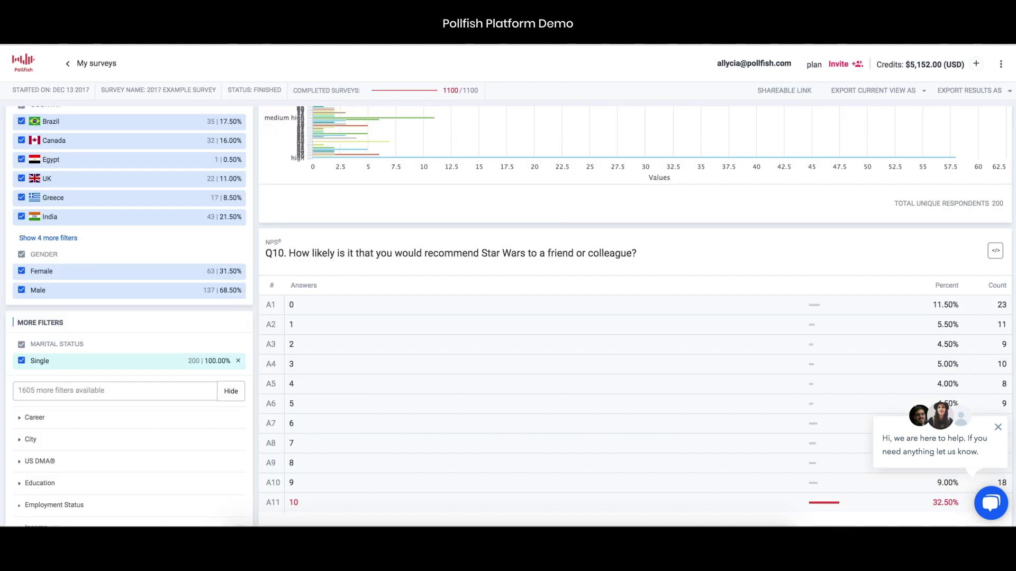
scroll(181, 158, "up", 5)
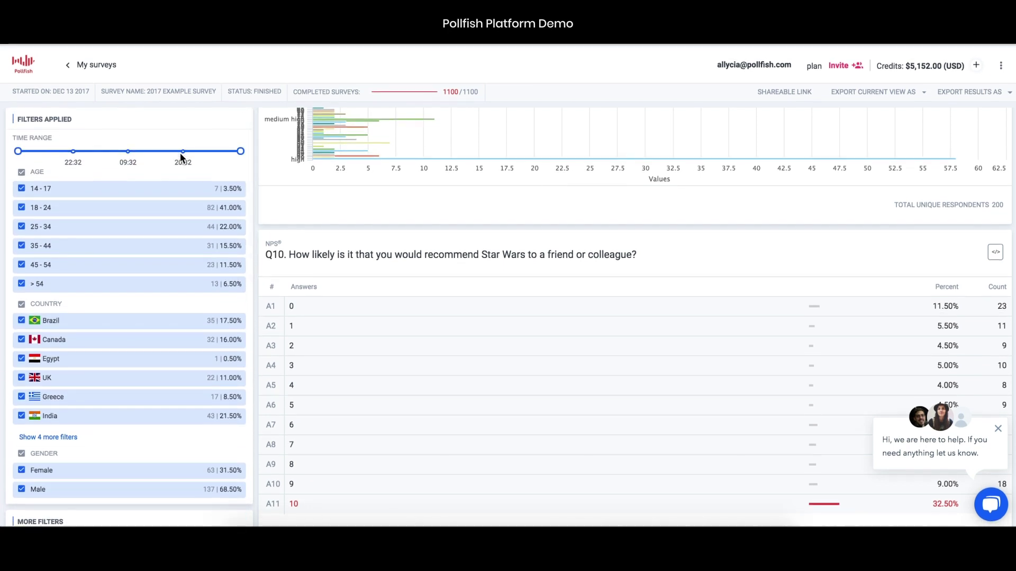
scroll(423, 237, "up", 8)
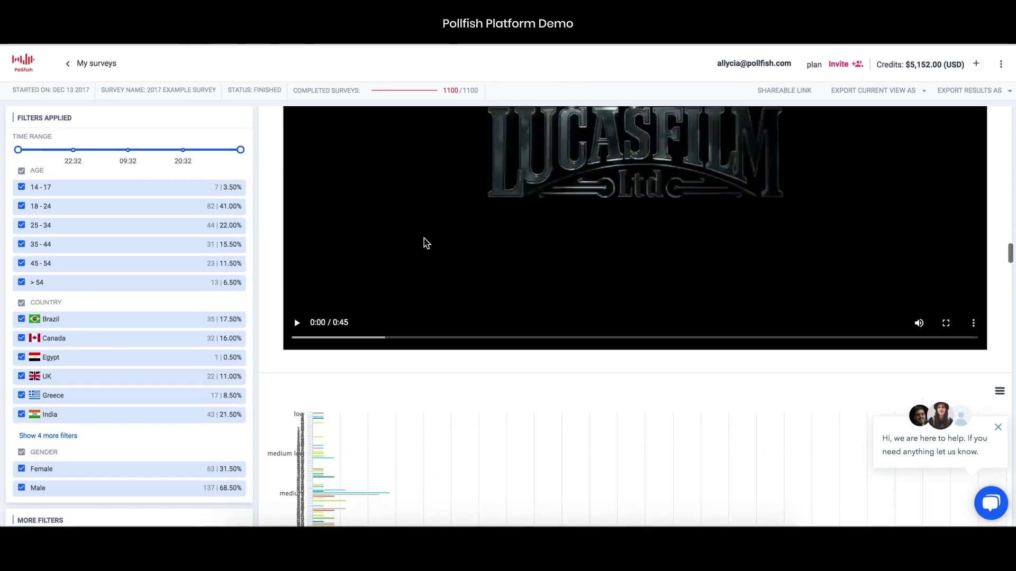
scroll(425, 241, "up", 20)
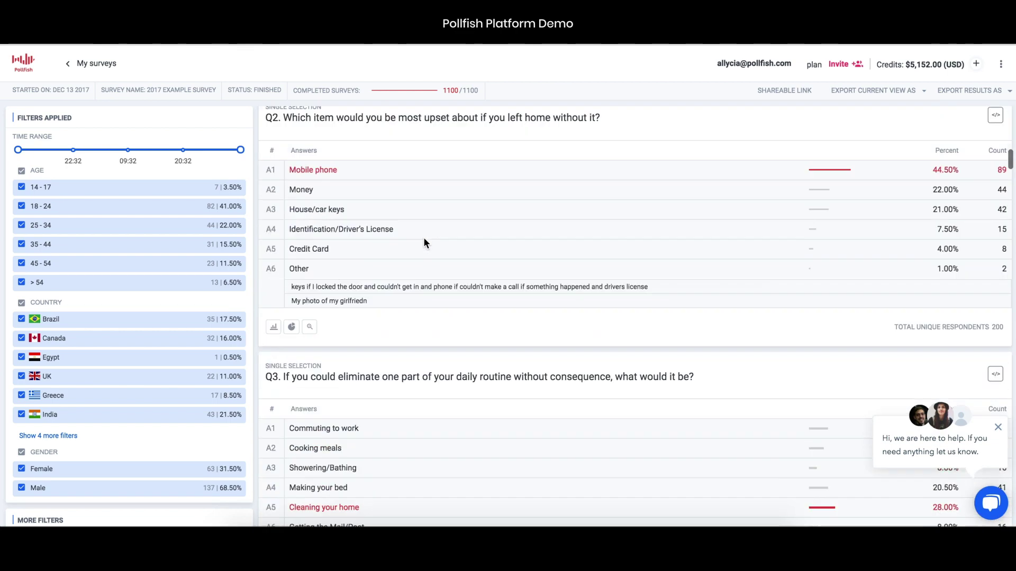
scroll(424, 239, "up", 8)
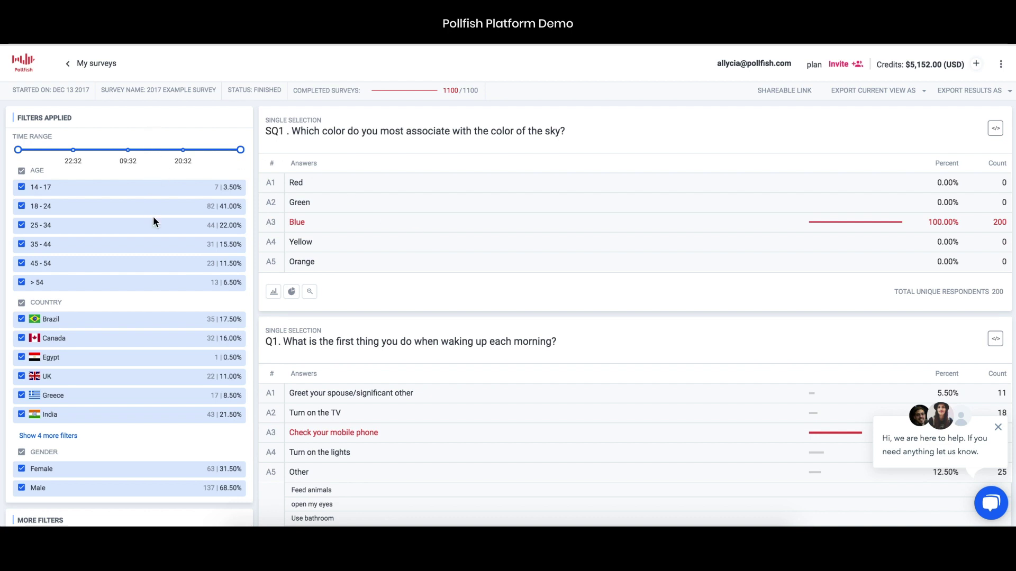
scroll(153, 221, "down", 1)
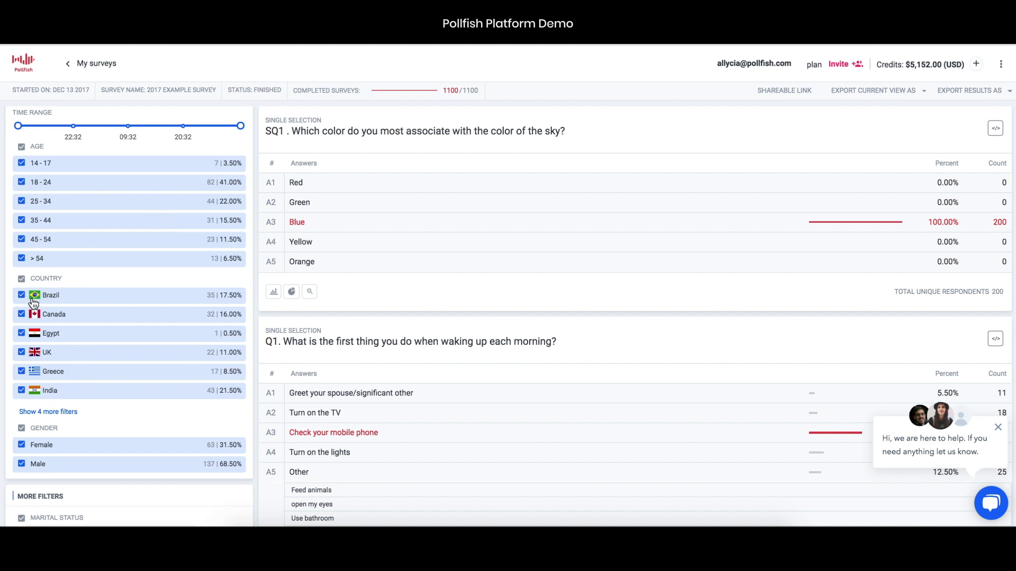
scroll(139, 389, "down", 2)
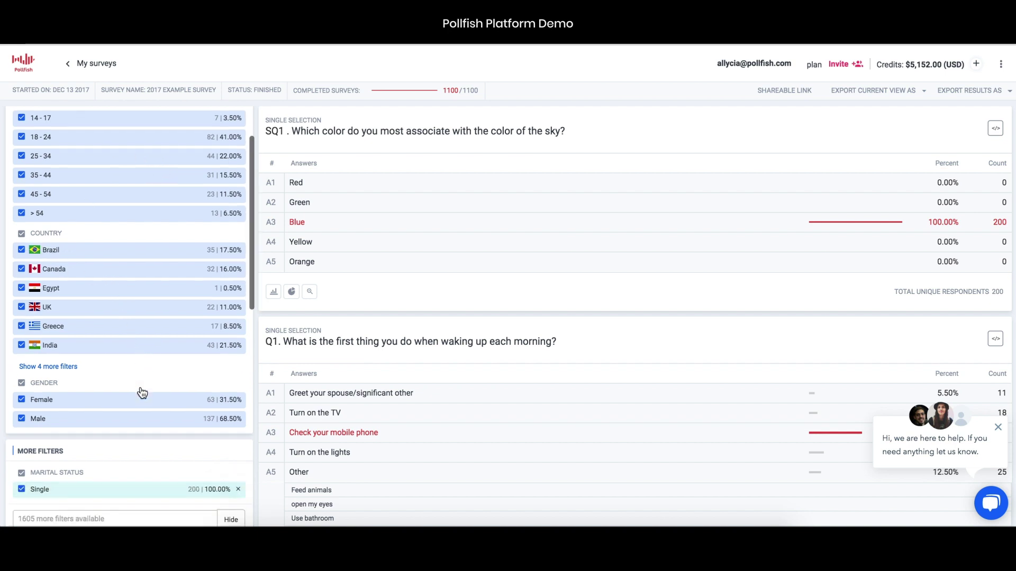
scroll(141, 392, "down", 2)
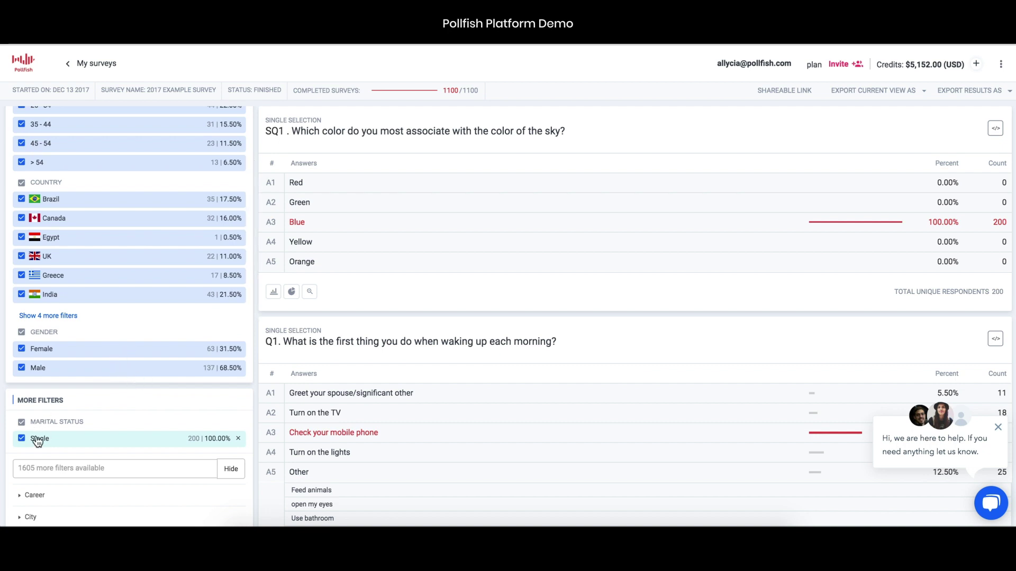
scroll(132, 397, "down", 4)
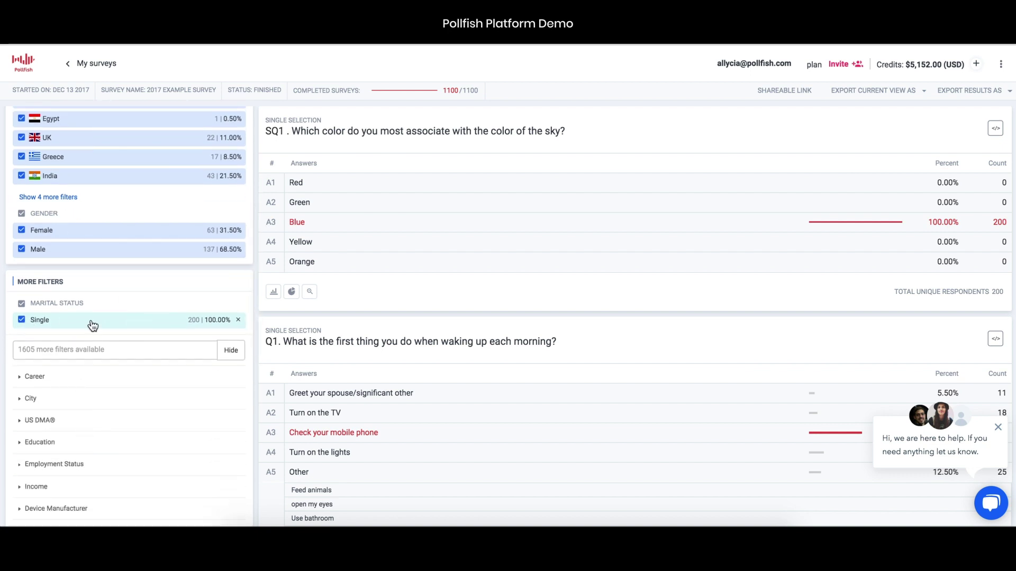
scroll(114, 391, "down", 1)
scroll(115, 388, "down", 2)
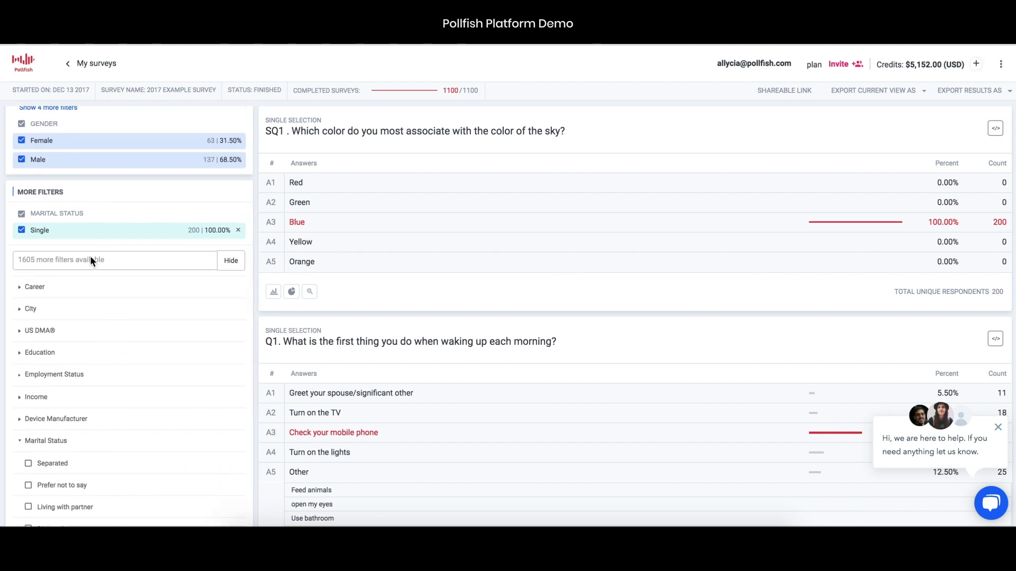
Step: Uncheck the Single marital status and the 25-34, 35-44 and 45-54 age groups
left_click(21, 230)
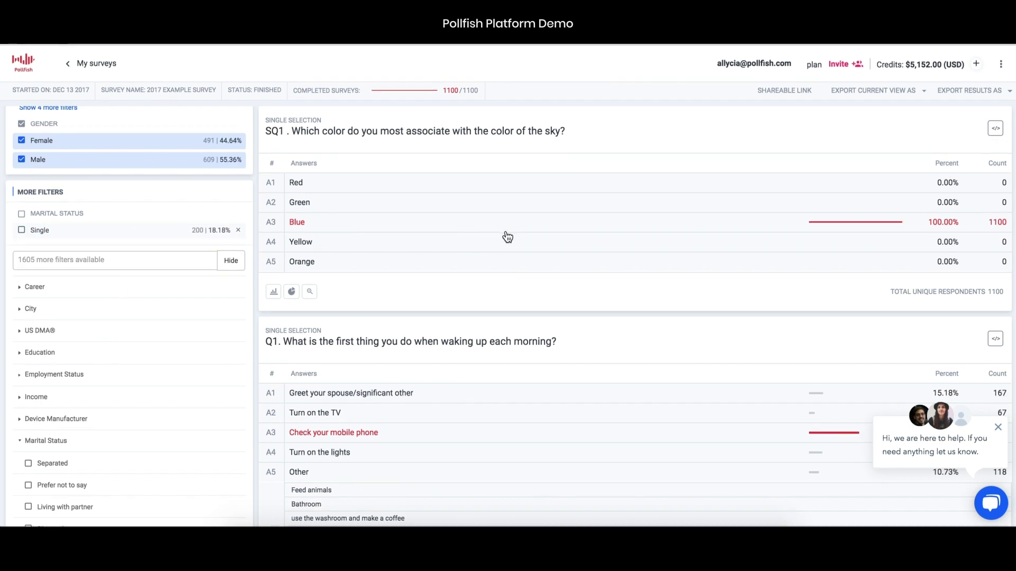
scroll(176, 370, "up", 6)
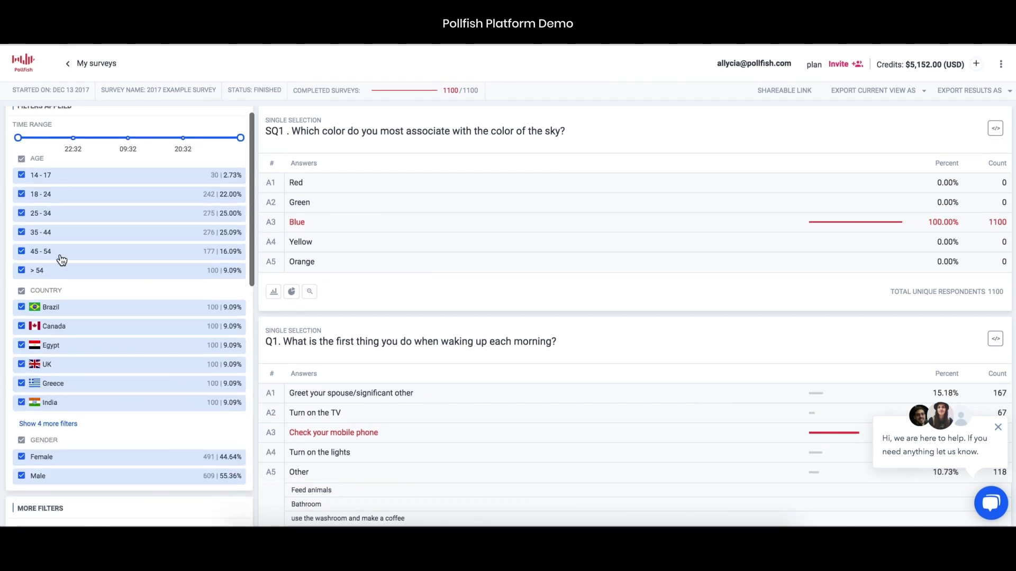
left_click(22, 213)
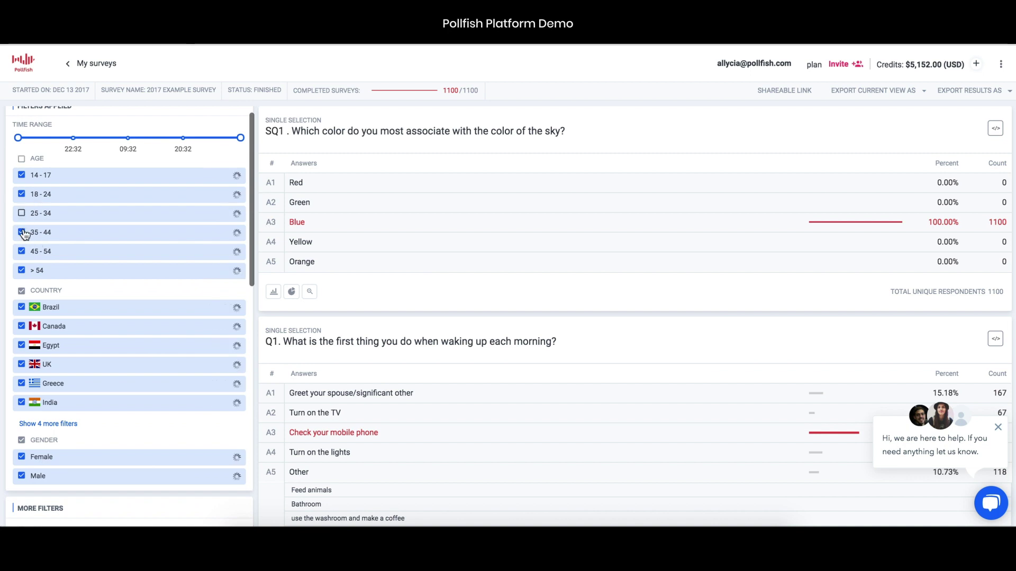
left_click(22, 271)
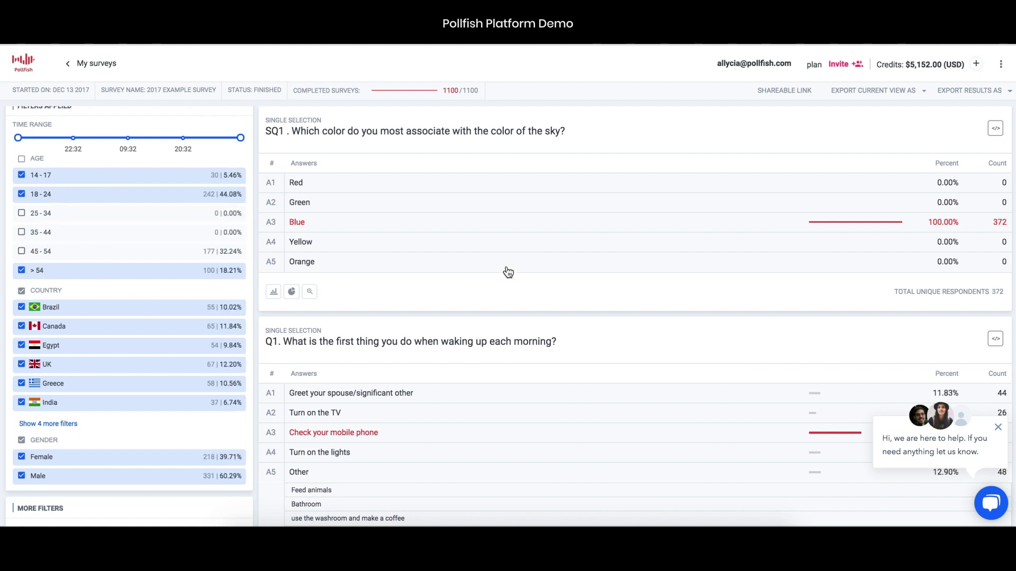
Step: Tick Separated under More Filters > Marital Status and review the now-empty results
scroll(562, 341, "down", 3)
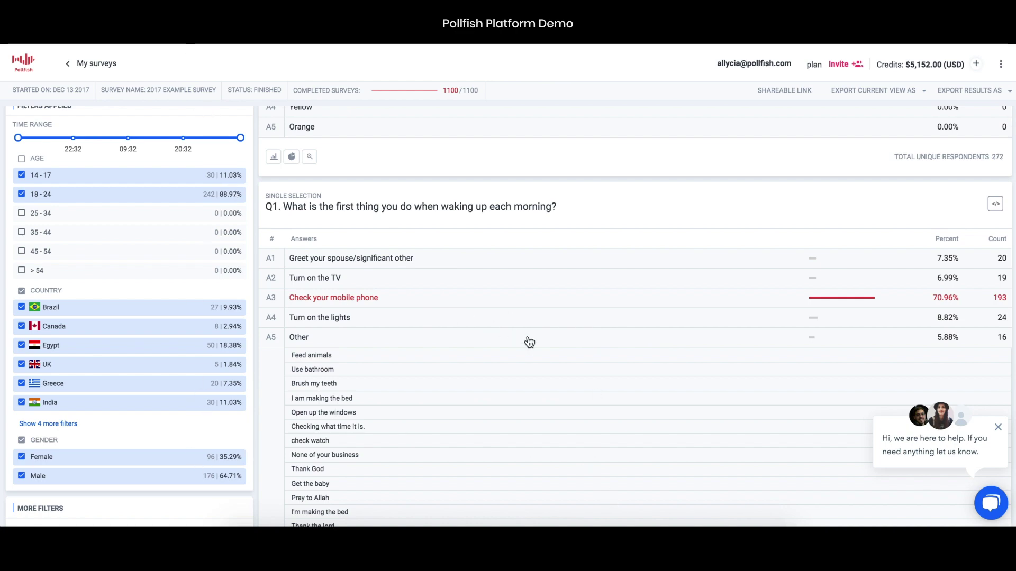
scroll(528, 338, "down", 15)
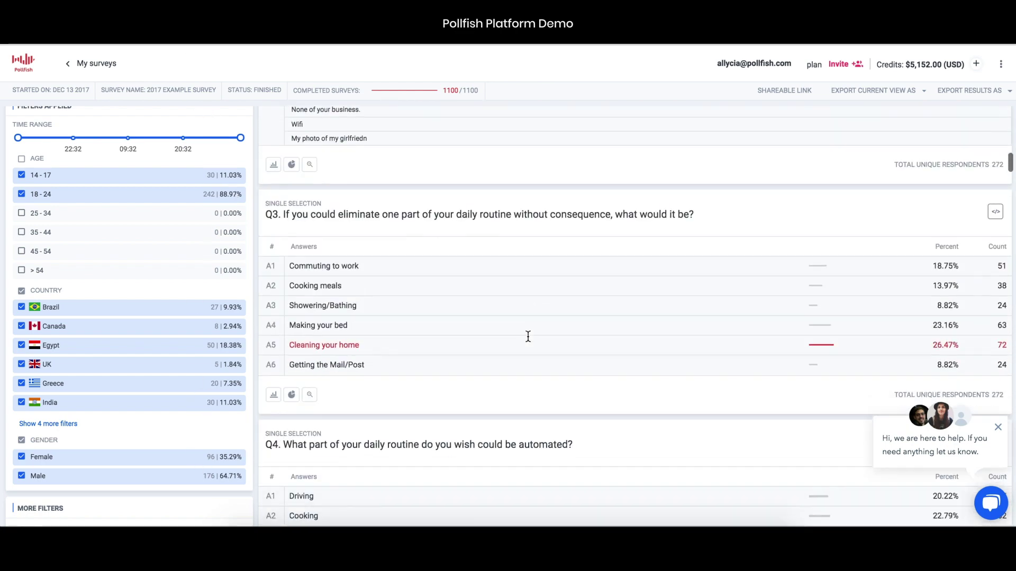
scroll(528, 336, "down", 1)
scroll(87, 421, "down", 5)
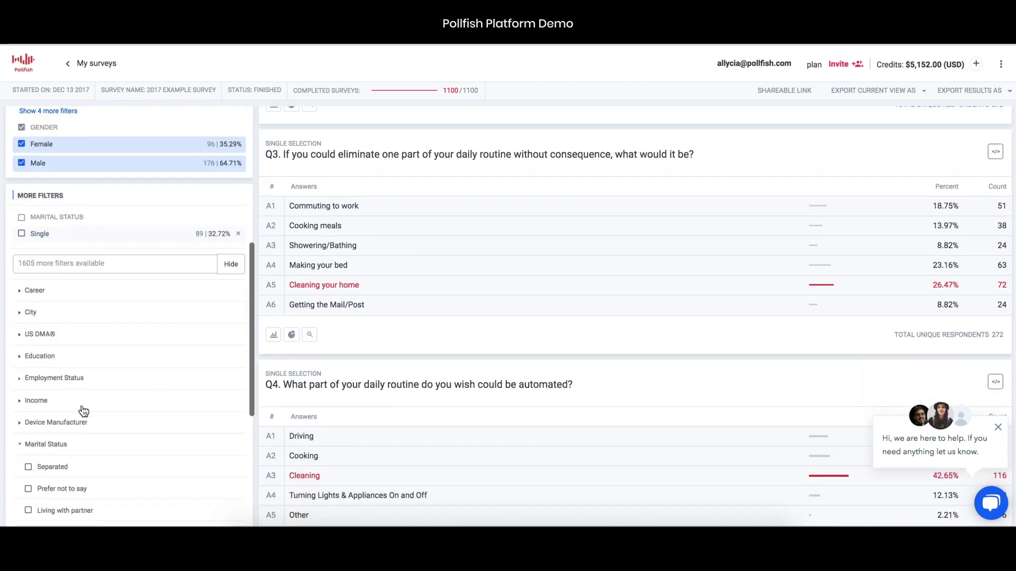
left_click(28, 468)
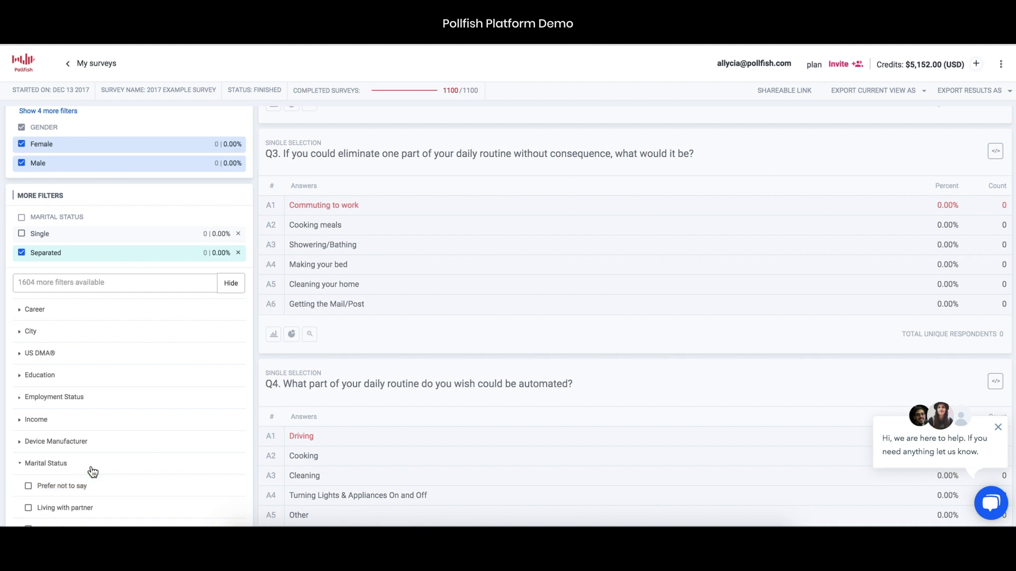
scroll(93, 472, "down", 4)
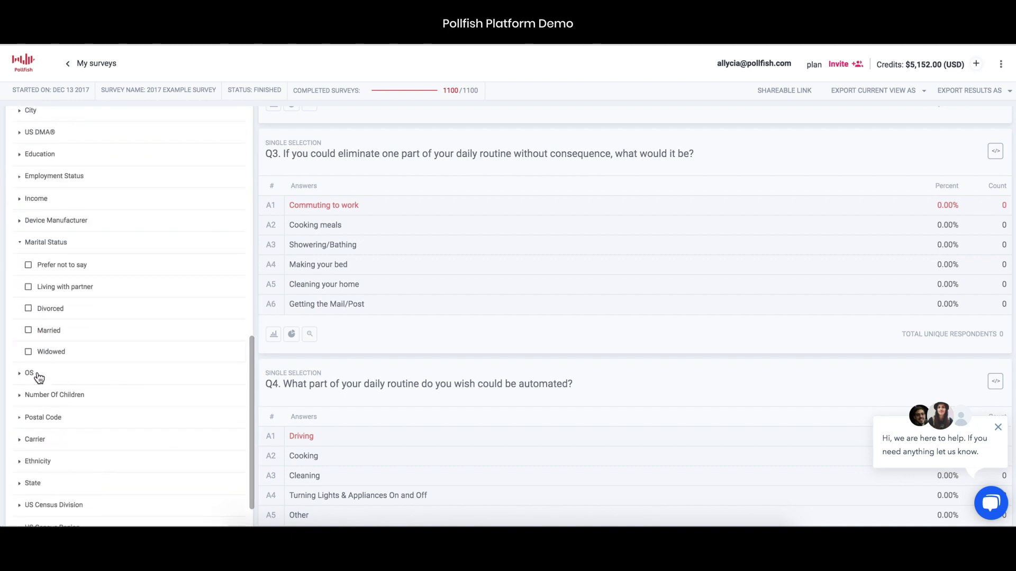
scroll(90, 444, "down", 1)
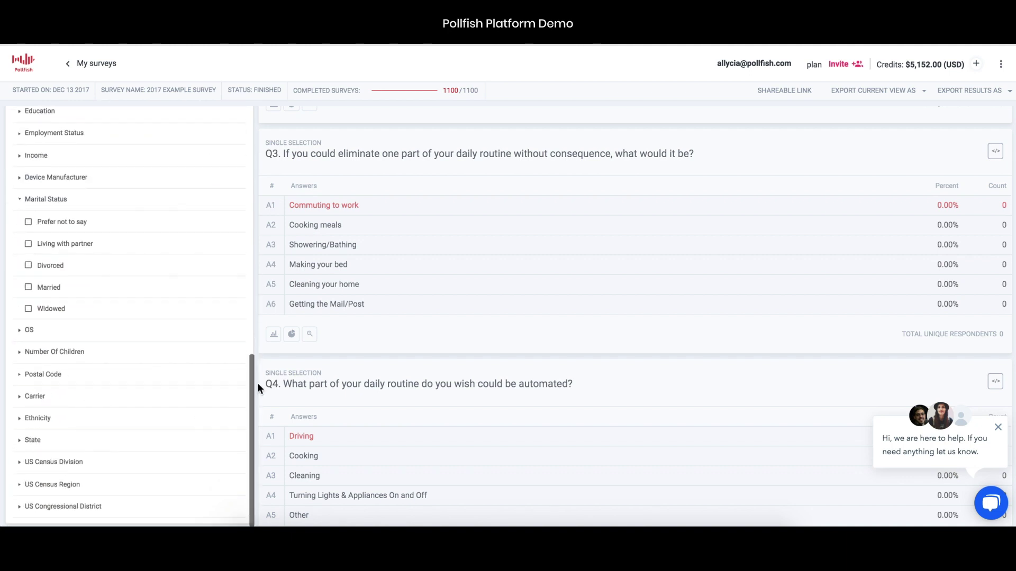
scroll(563, 277, "up", 10)
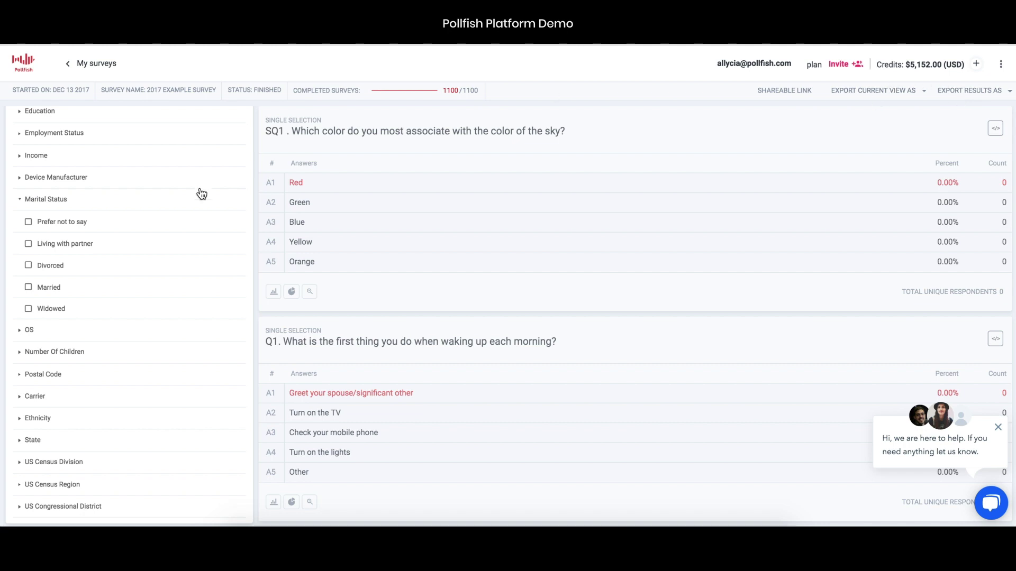
scroll(172, 227, "up", 5)
Step: Remove the Separated marital-status filter under More Filters so the 14–24 results show NPS -10
scroll(172, 228, "up", 6)
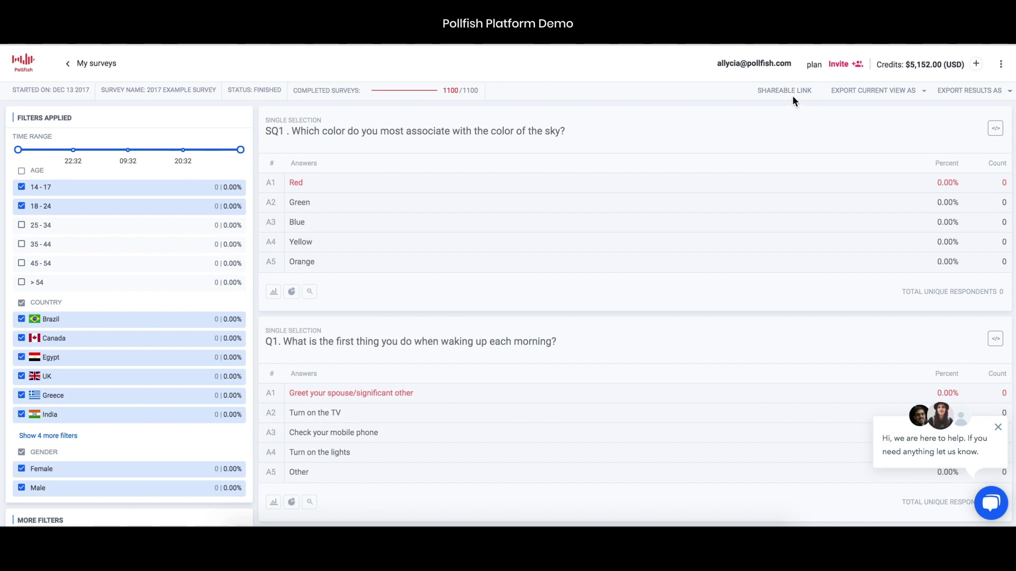
scroll(582, 400, "down", 5)
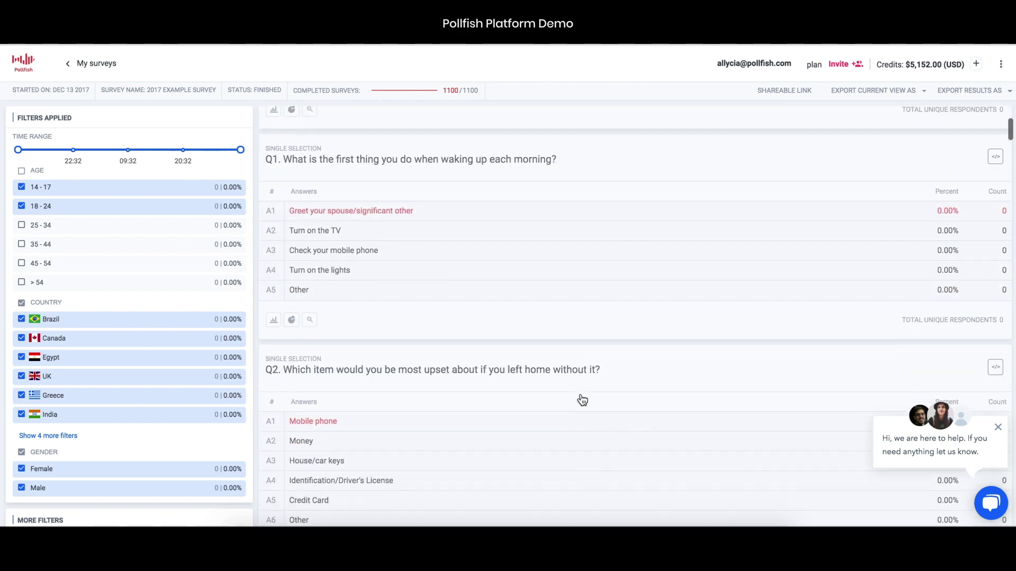
scroll(581, 400, "down", 8)
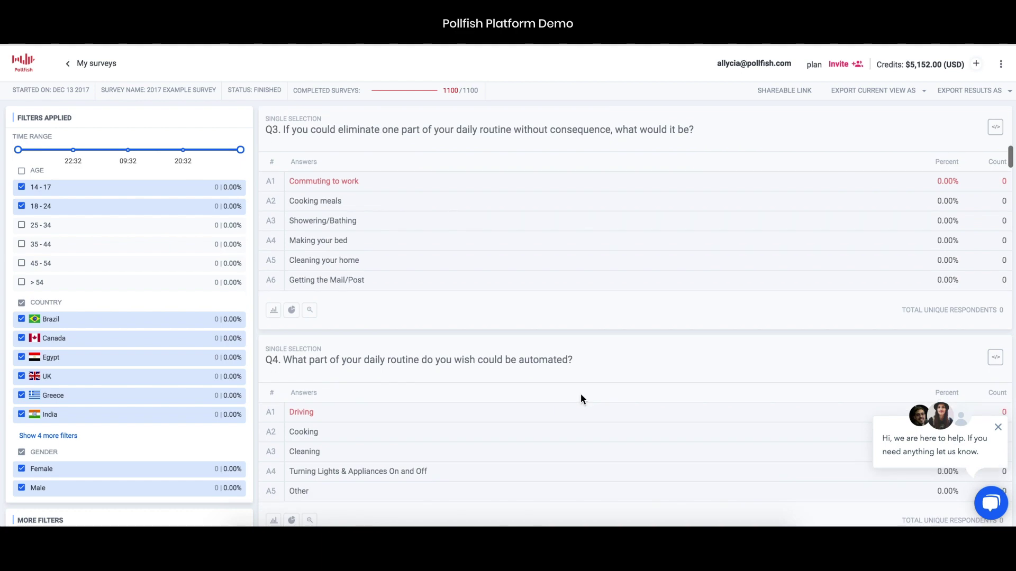
scroll(436, 456, "down", 8)
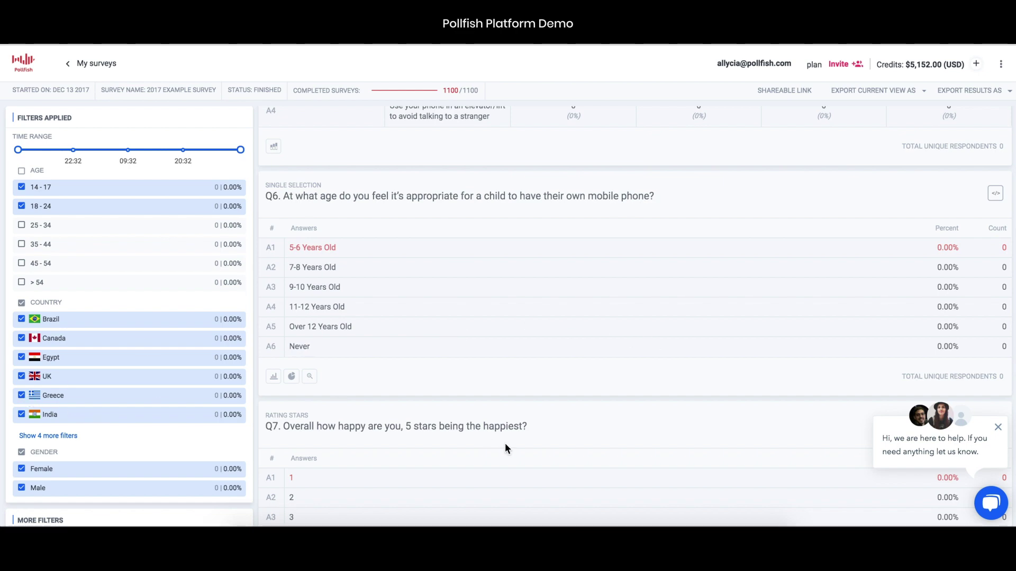
scroll(504, 443, "down", 15)
scroll(505, 448, "down", 12)
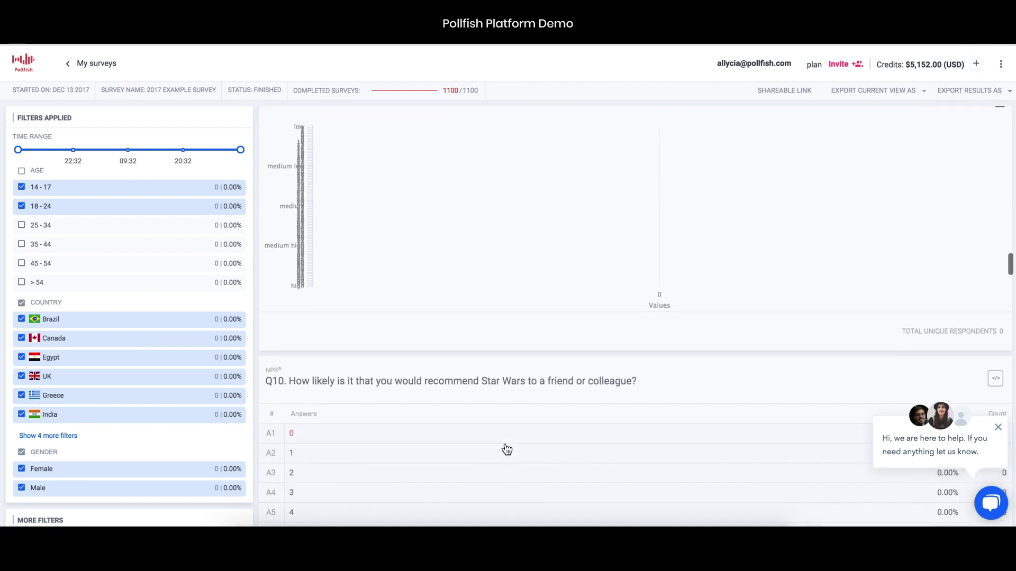
scroll(505, 447, "up", 3)
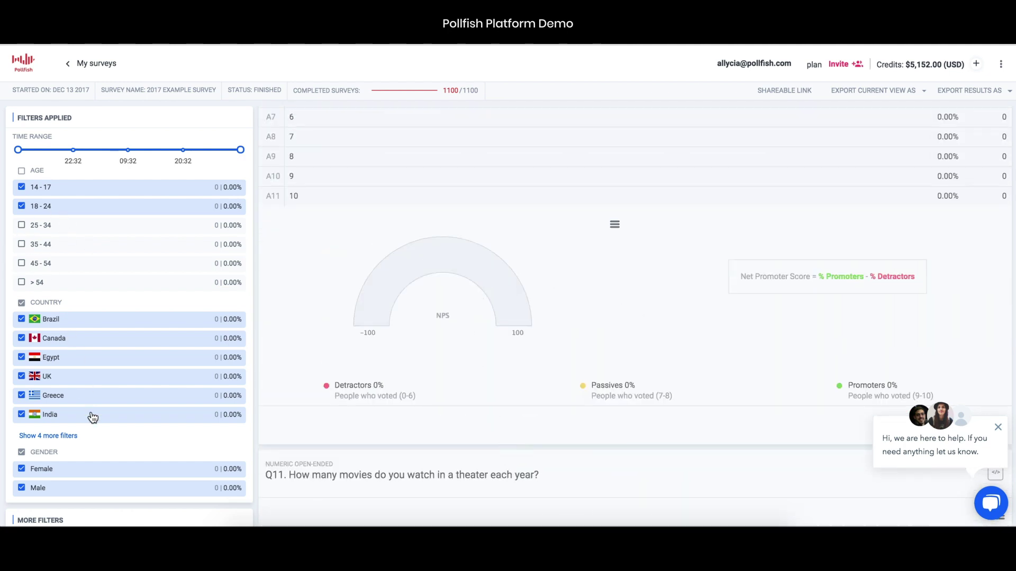
scroll(68, 421, "down", 5)
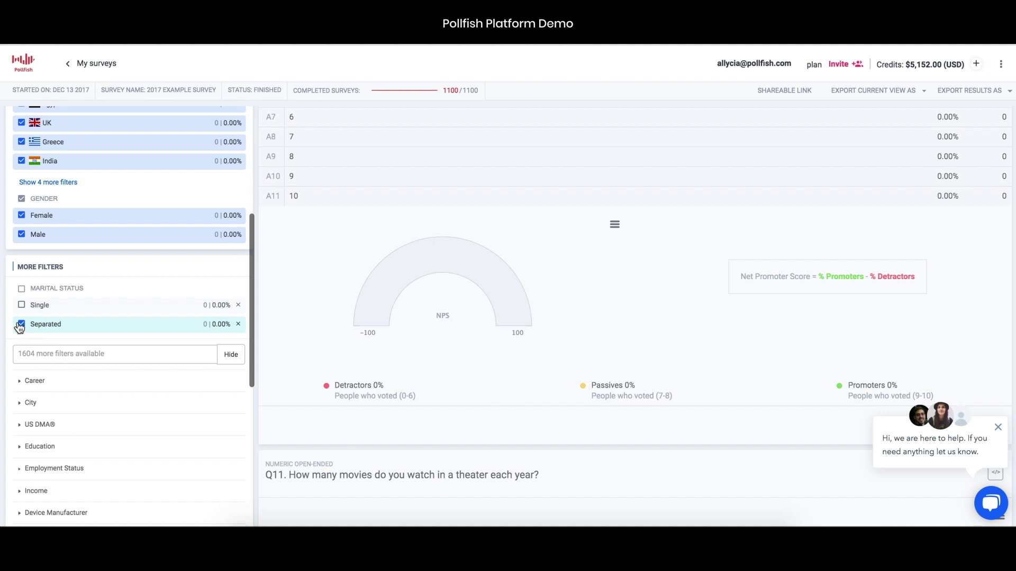
left_click(21, 323)
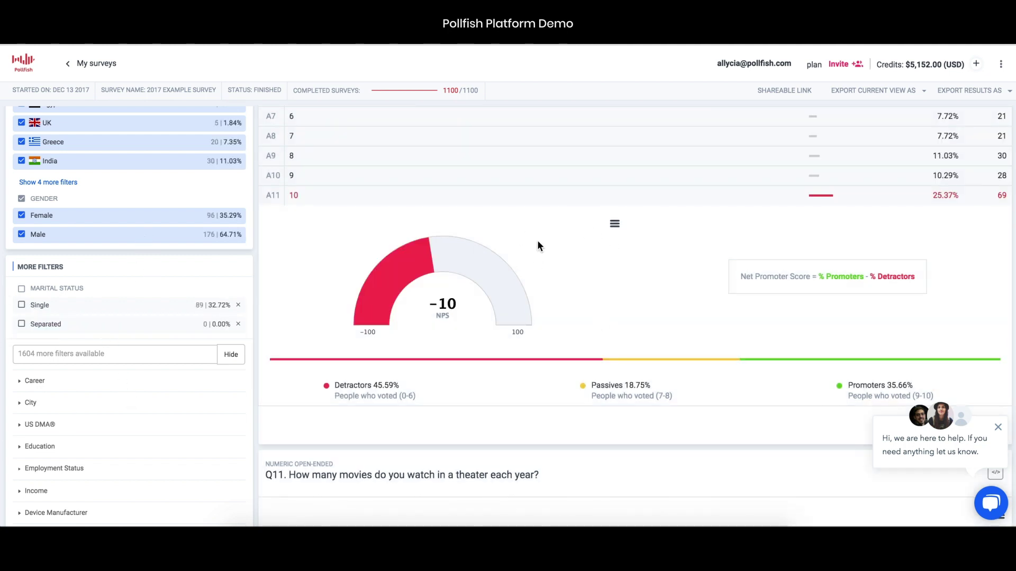
Step: Download the Q10 NPS chart as an image, then return to the top of the page
left_click(614, 224)
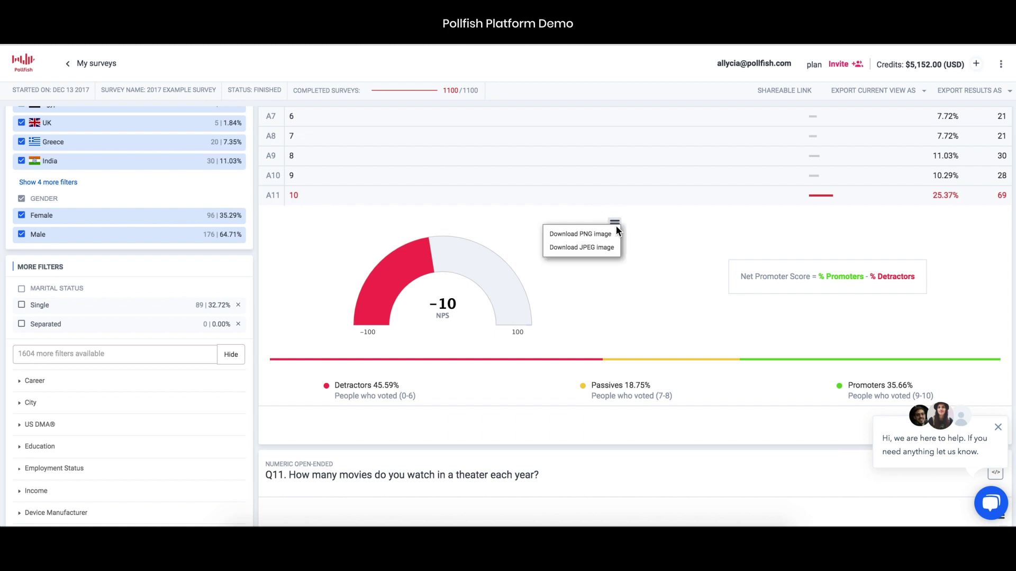
left_click(600, 247)
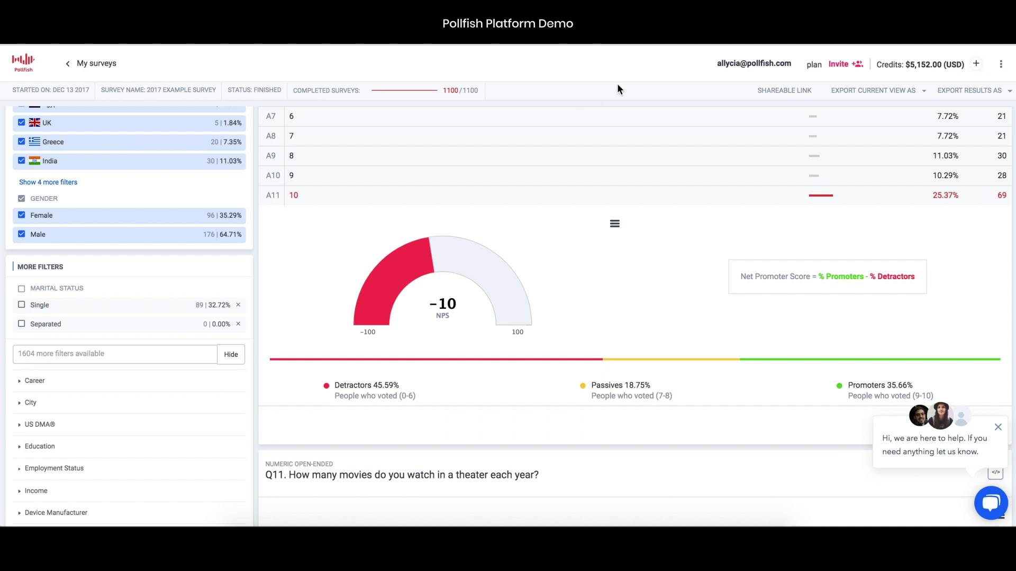
scroll(525, 293, "up", 5)
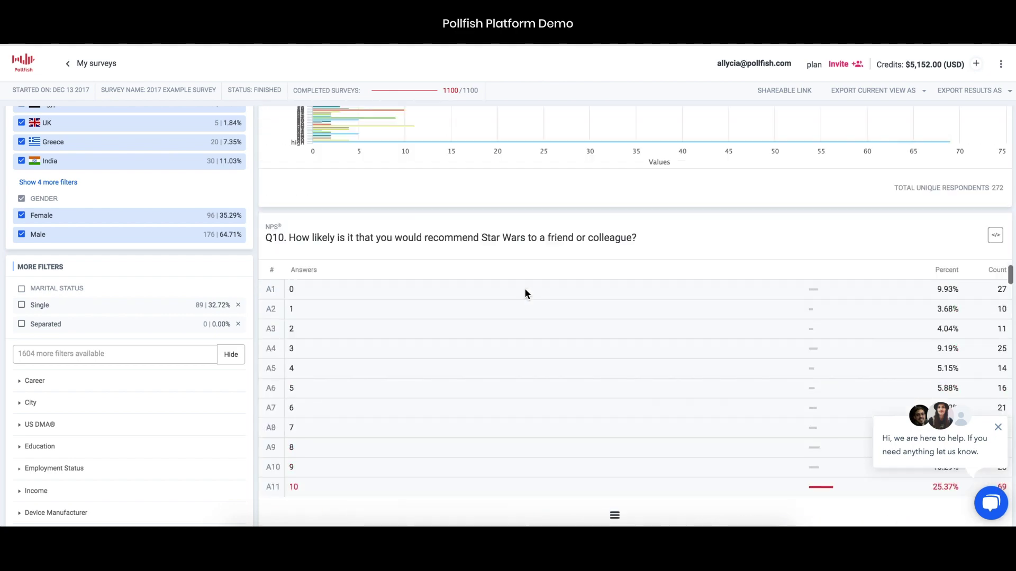
scroll(524, 293, "up", 20)
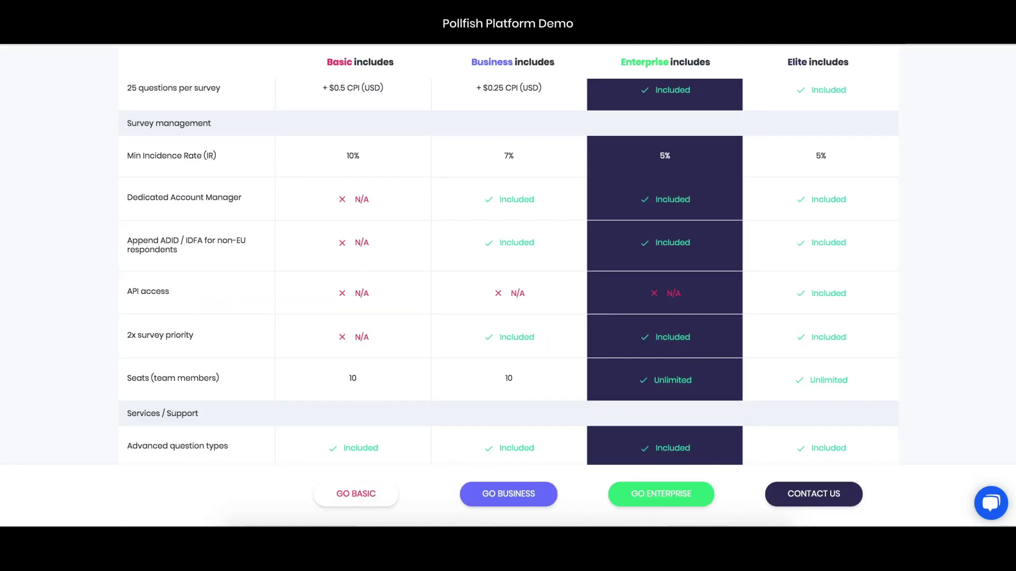
scroll(463, 186, "up", 7)
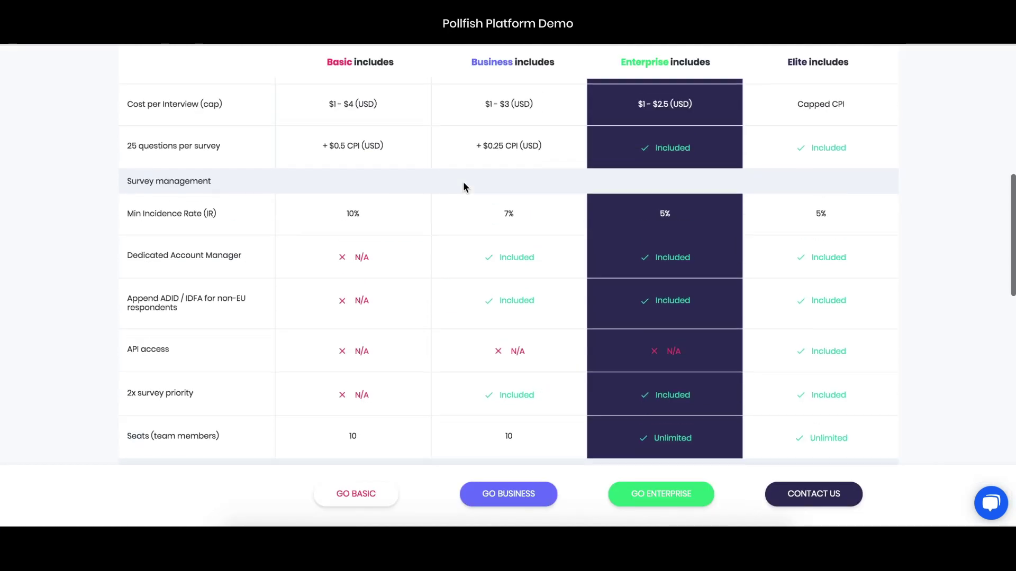
scroll(463, 185, "up", 3)
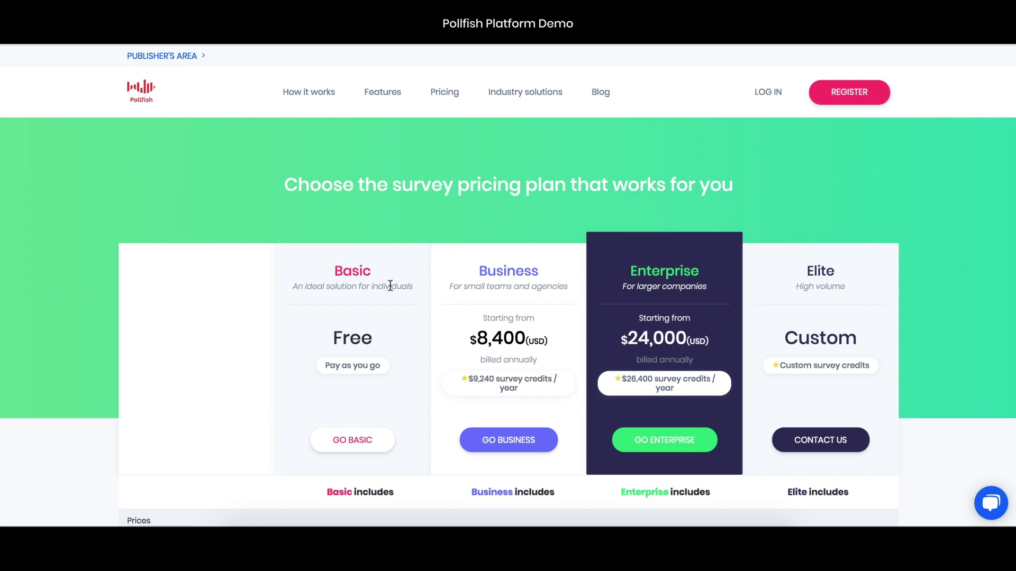
scroll(390, 286, "down", 2)
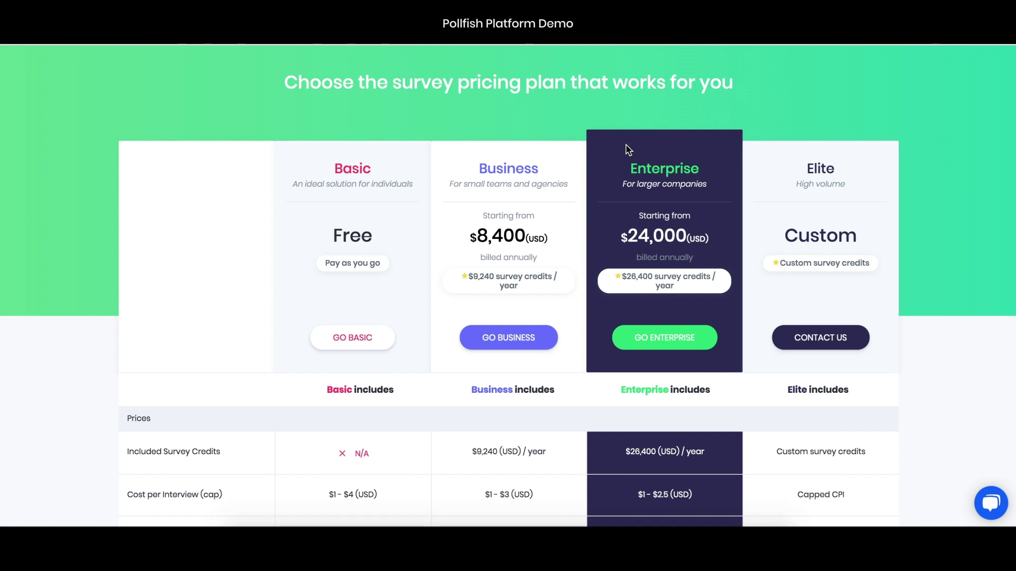
scroll(598, 363, "down", 1)
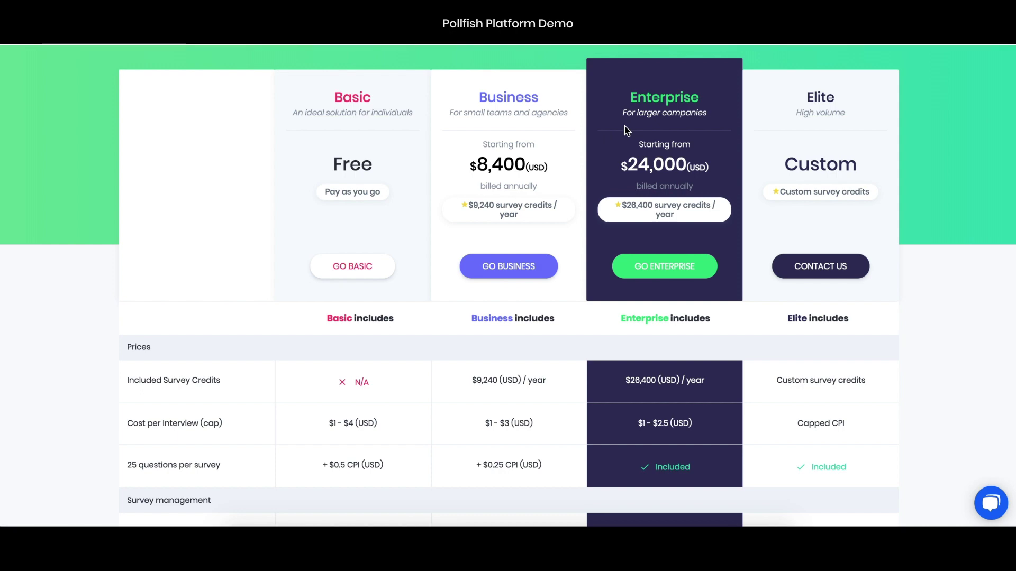
scroll(596, 238, "down", 4)
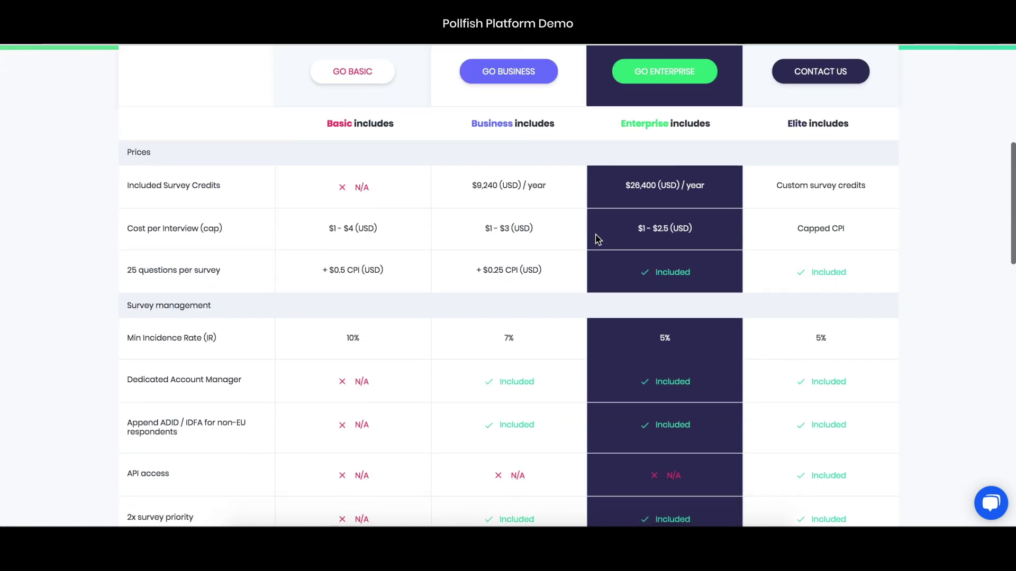
scroll(596, 239, "up", 2)
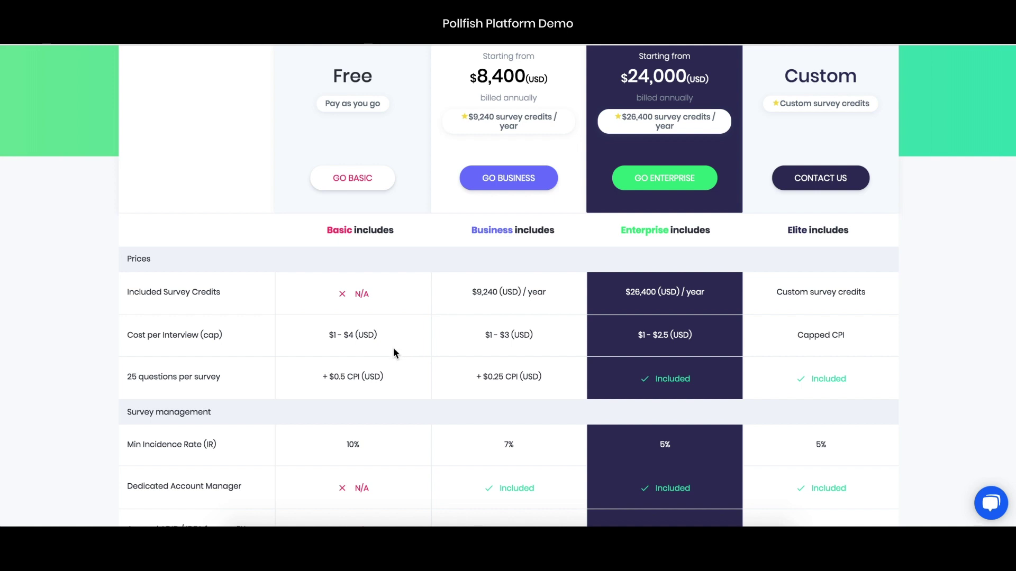
scroll(393, 349, "up", 2)
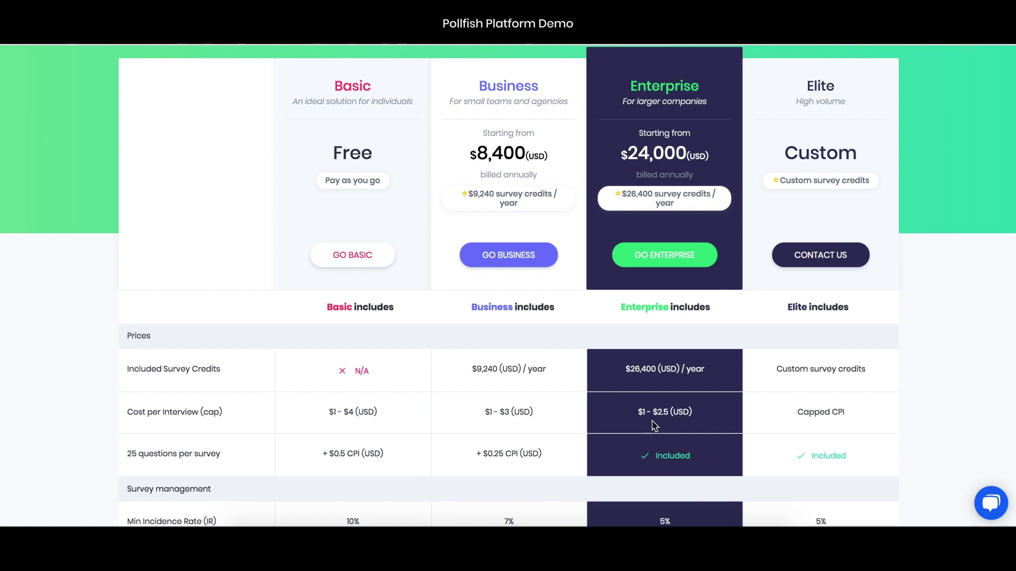
scroll(521, 464, "down", 2)
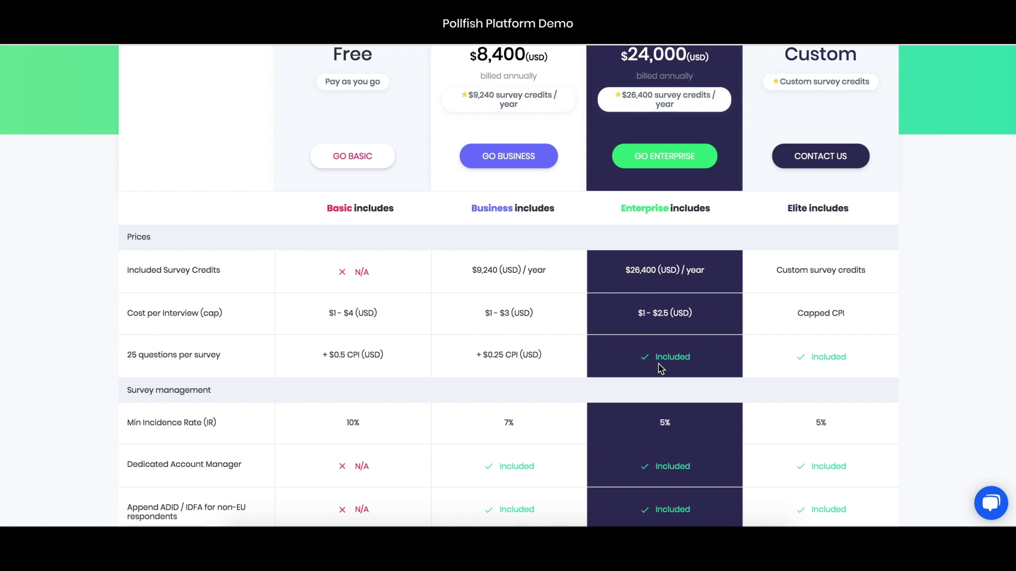
scroll(661, 369, "down", 1)
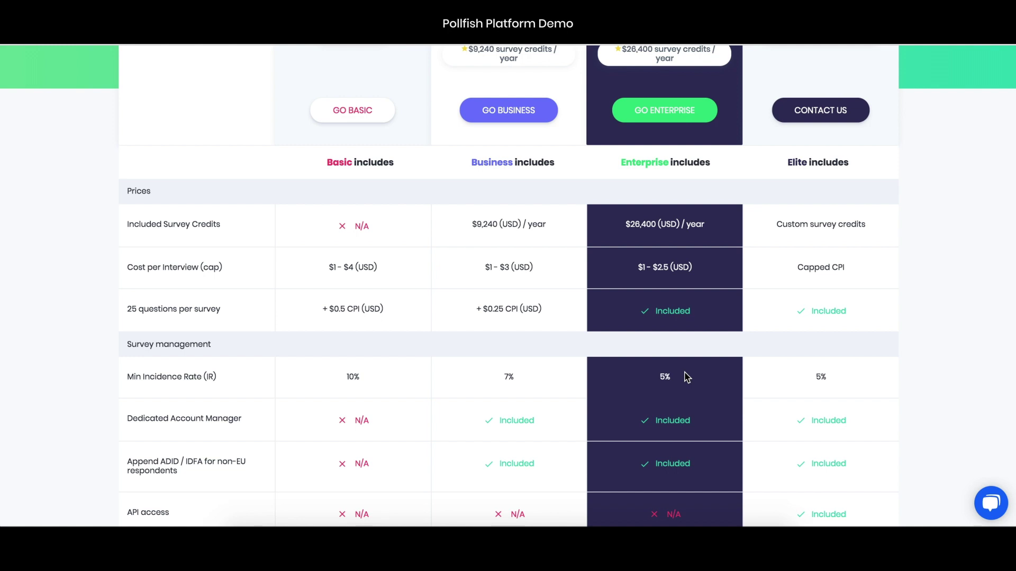
scroll(706, 401, "down", 3)
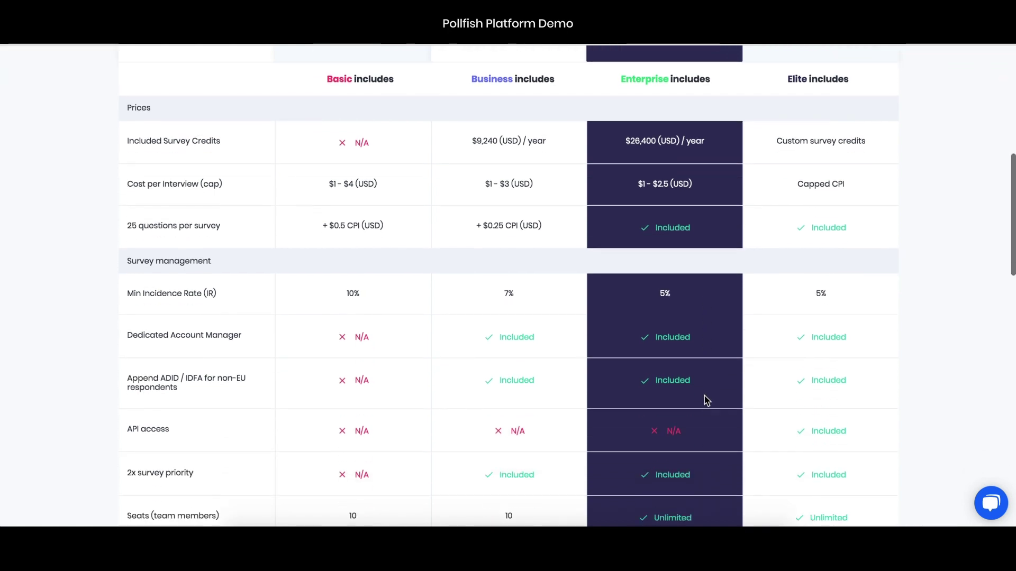
scroll(706, 401, "down", 1)
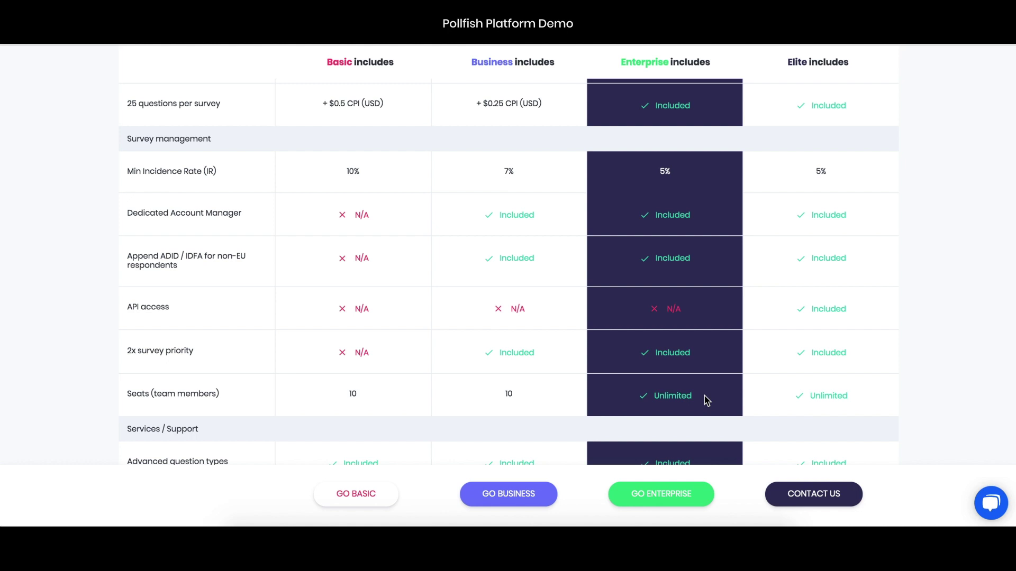
scroll(707, 401, "down", 1)
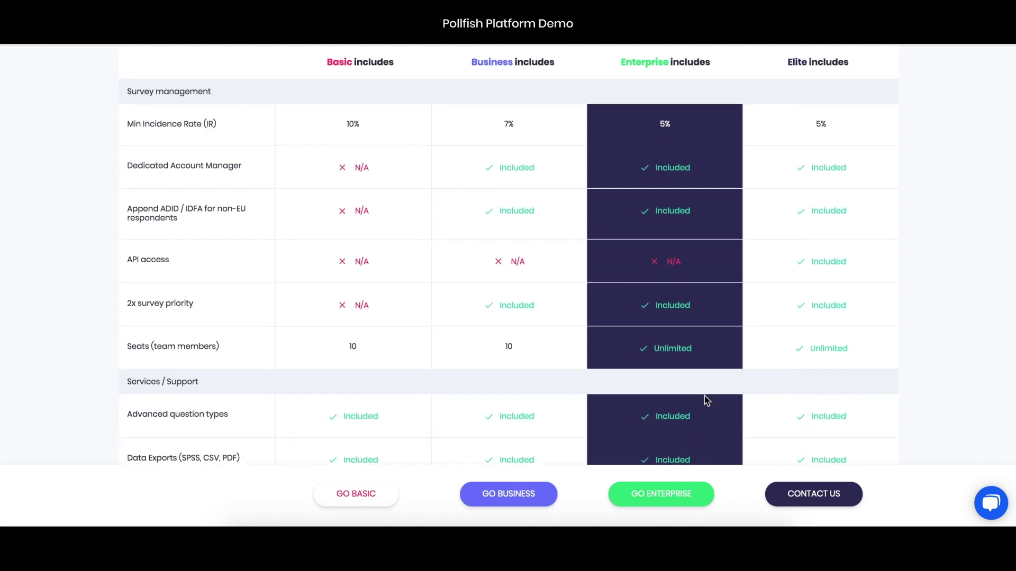
scroll(707, 400, "down", 4)
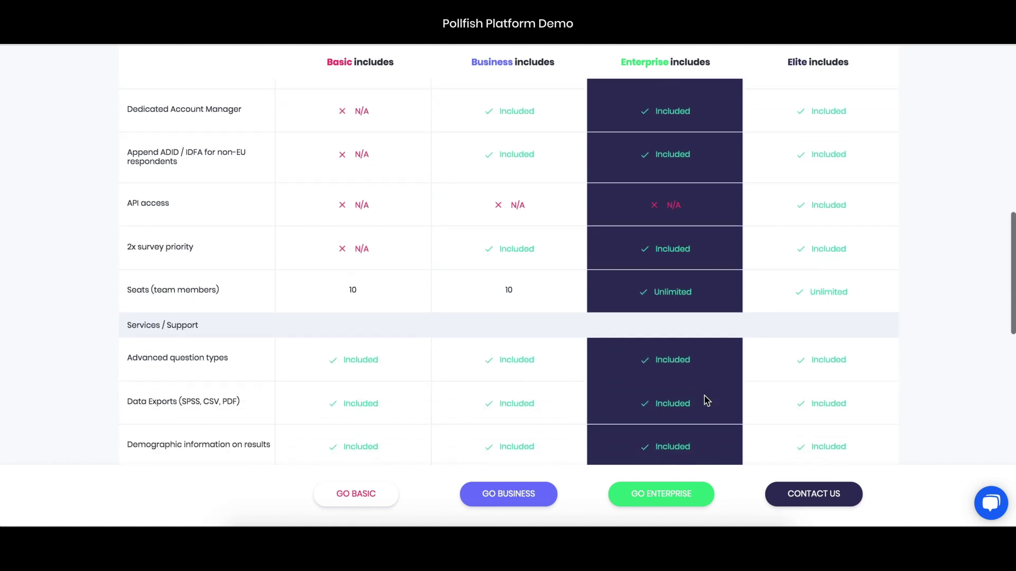
scroll(706, 401, "down", 4)
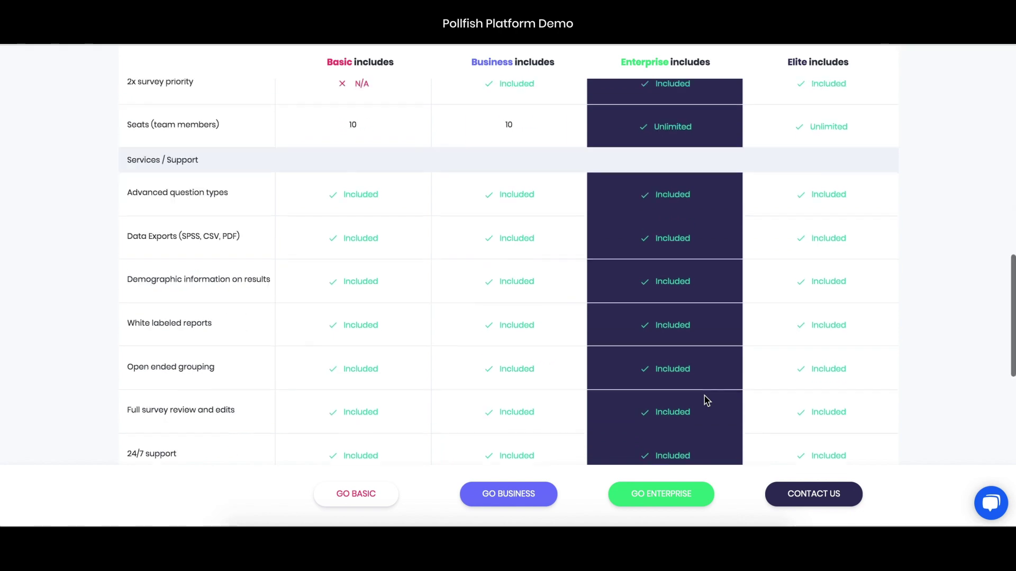
scroll(706, 400, "up", 8)
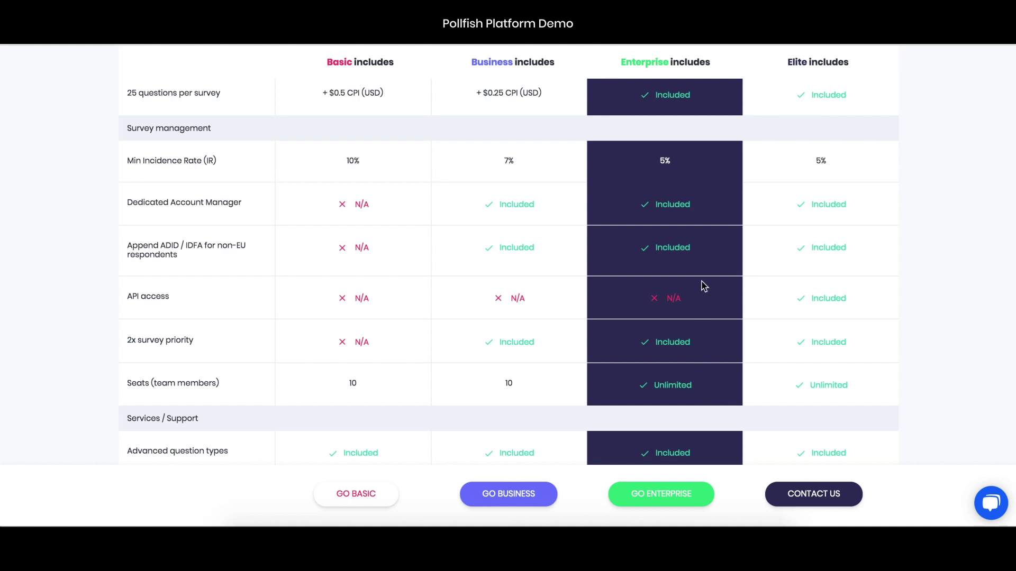
scroll(703, 285, "up", 3)
scroll(702, 284, "up", 4)
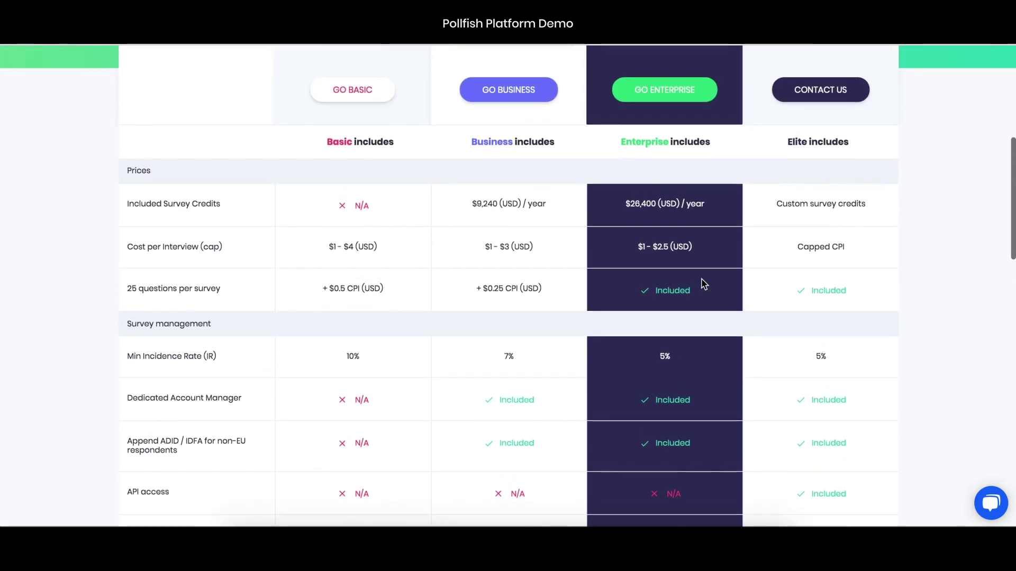
scroll(701, 278, "up", 2)
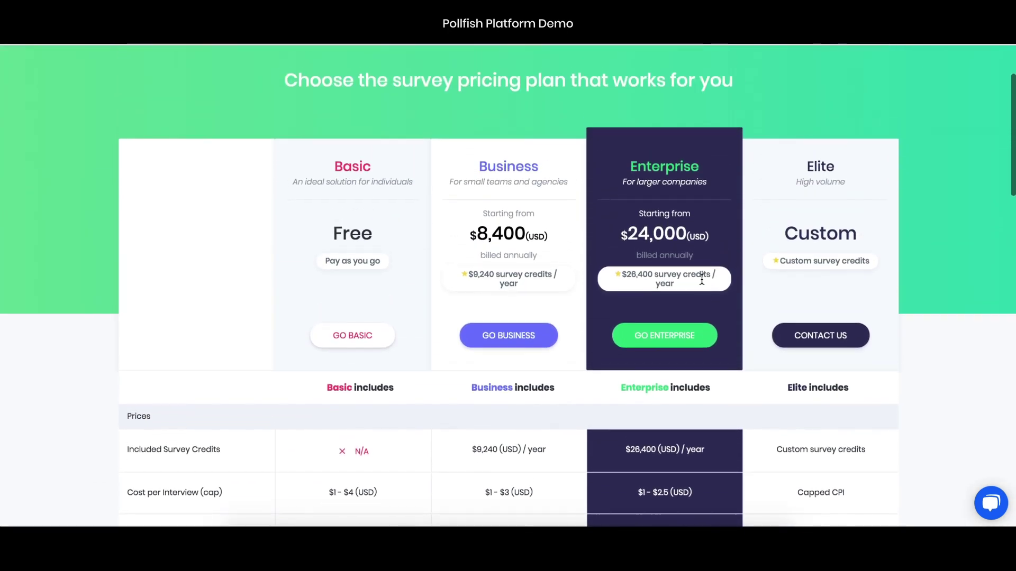